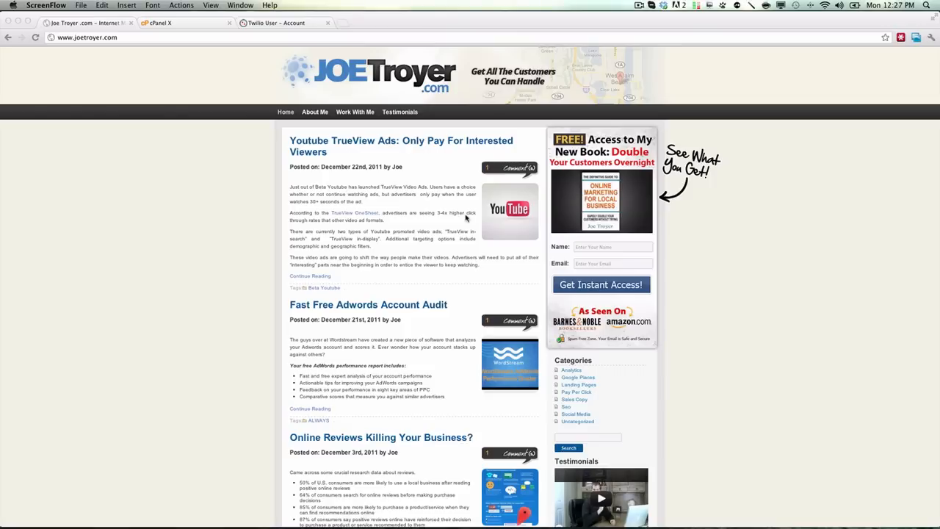
Step: Create a subdomain named "tracking" under the main domain in cPanel and return to the subdomain list
{"action": "left_click", "coordinate": [187, 26]}
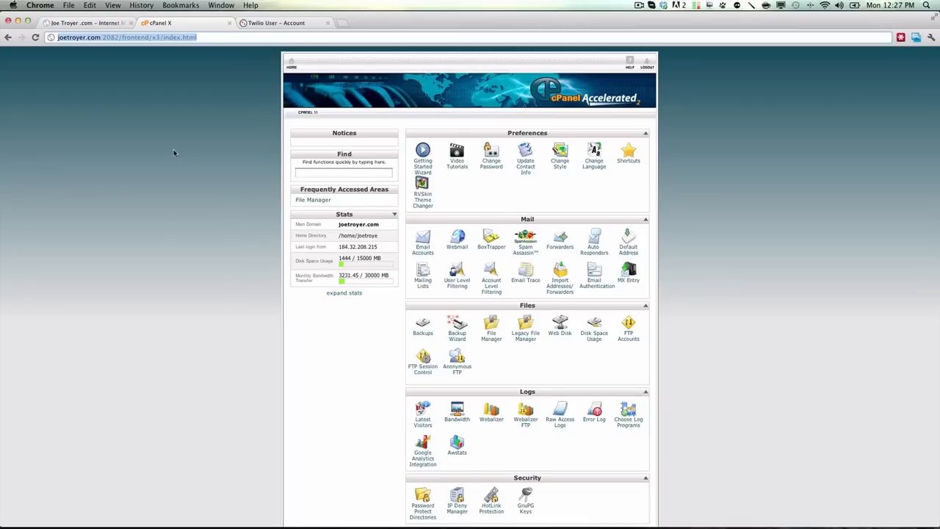
{"action": "left_click", "coordinate": [92, 24]}
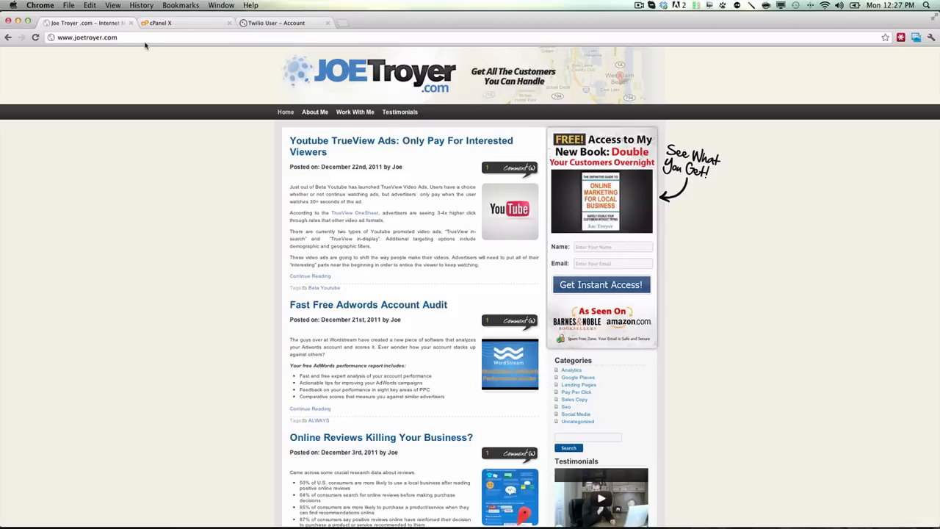
{"action": "left_click", "coordinate": [178, 24]}
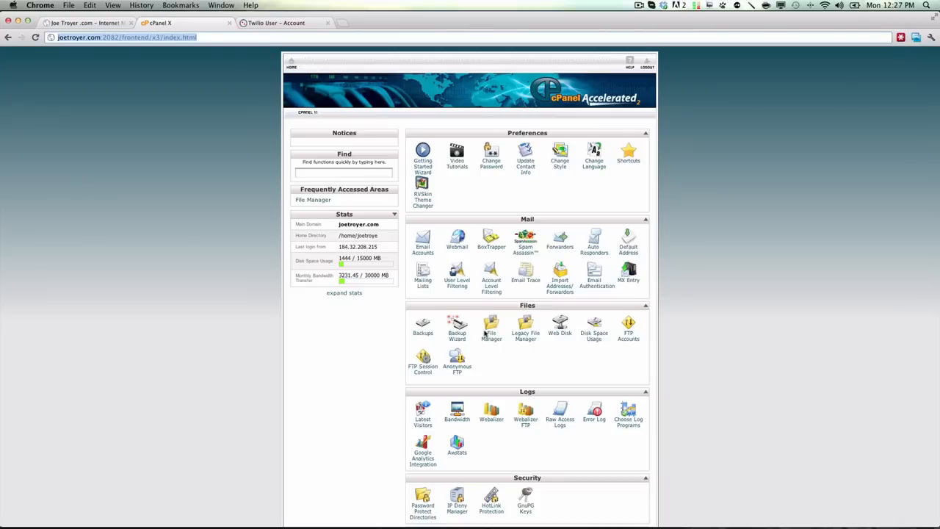
{"action": "scroll", "coordinate": [484, 334], "scroll_direction": "down", "scroll_amount": 5}
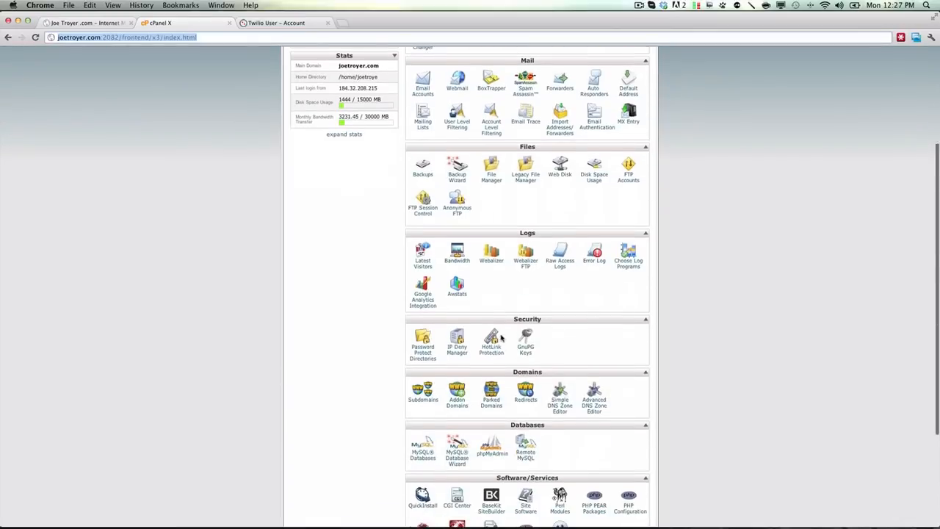
{"action": "scroll", "coordinate": [501, 338], "scroll_direction": "down", "scroll_amount": 3}
{"action": "left_click", "coordinate": [423, 258]}
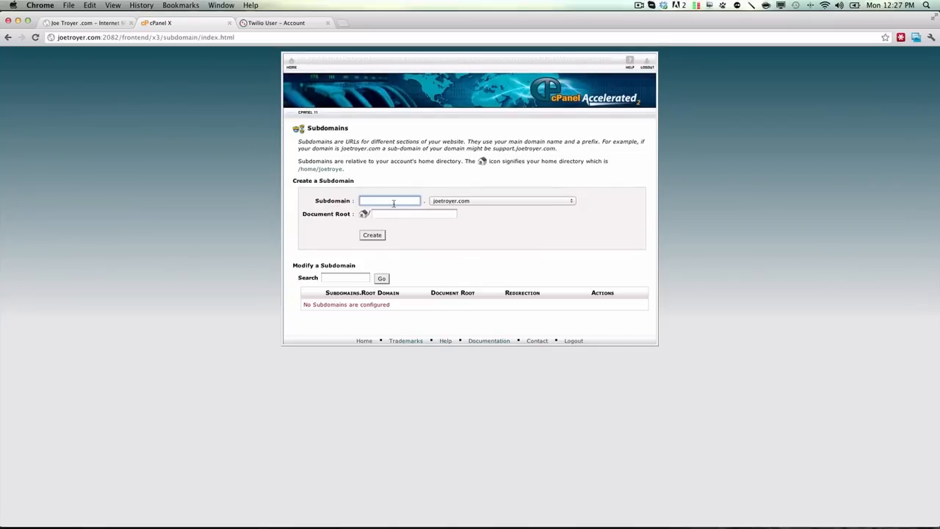
{"action": "type", "text": "tracking"}
{"action": "left_click", "coordinate": [376, 235]}
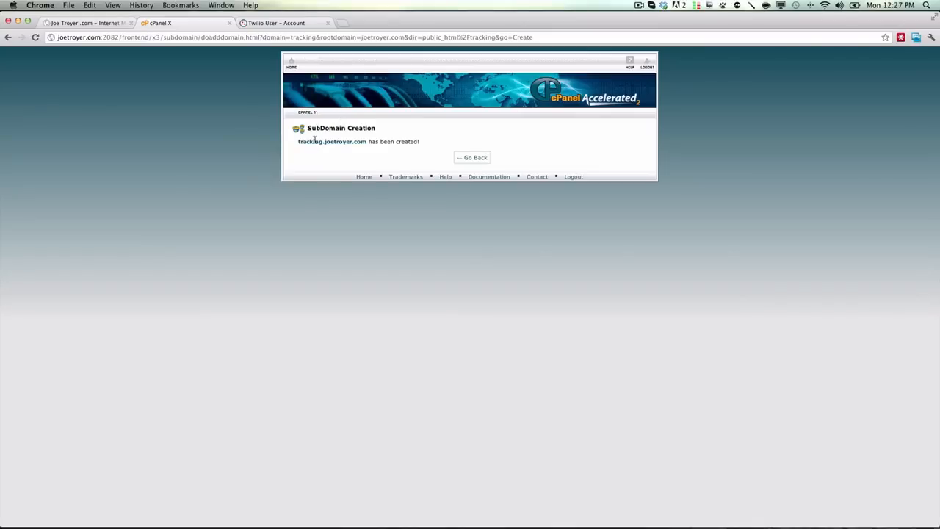
{"action": "left_click", "coordinate": [467, 160]}
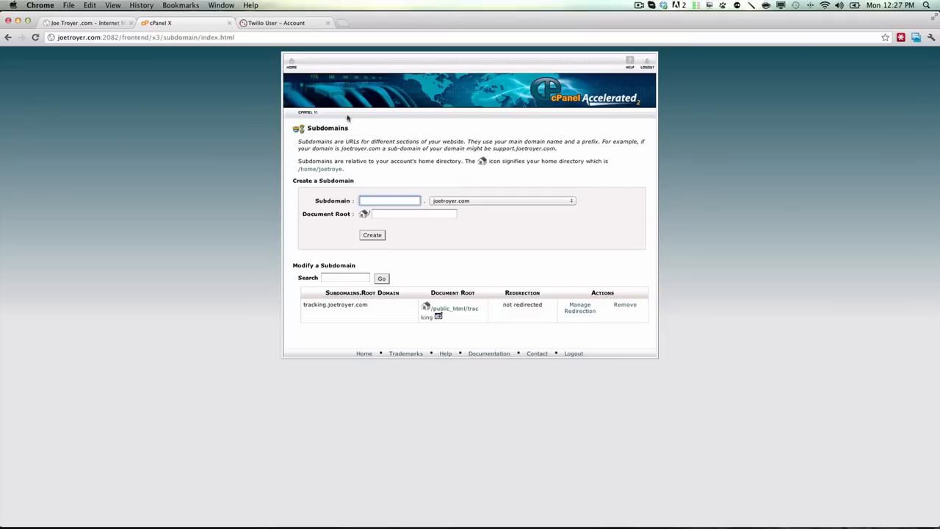
Step: Create a new MySQL database with the name calltrack after the account prefix, and return to the database overview
{"action": "left_click", "coordinate": [291, 66]}
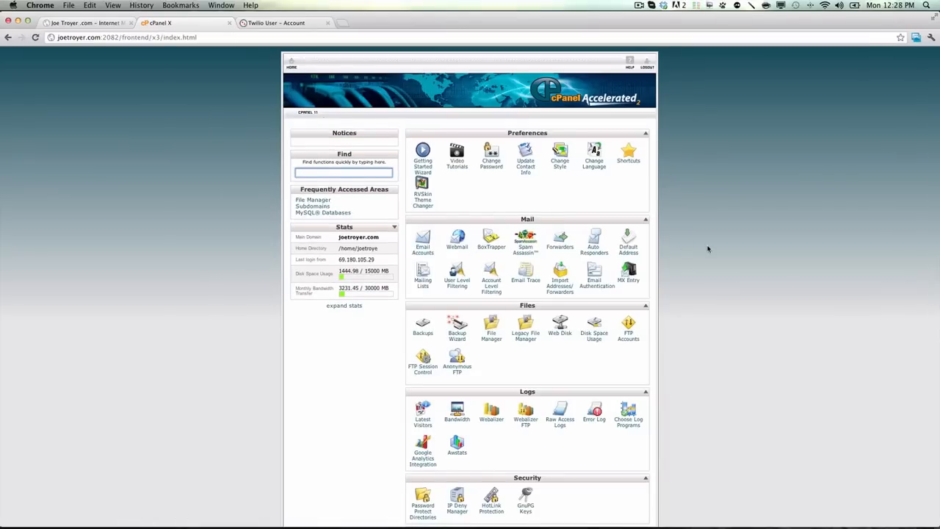
{"action": "scroll", "coordinate": [708, 249], "scroll_direction": "down", "scroll_amount": 8}
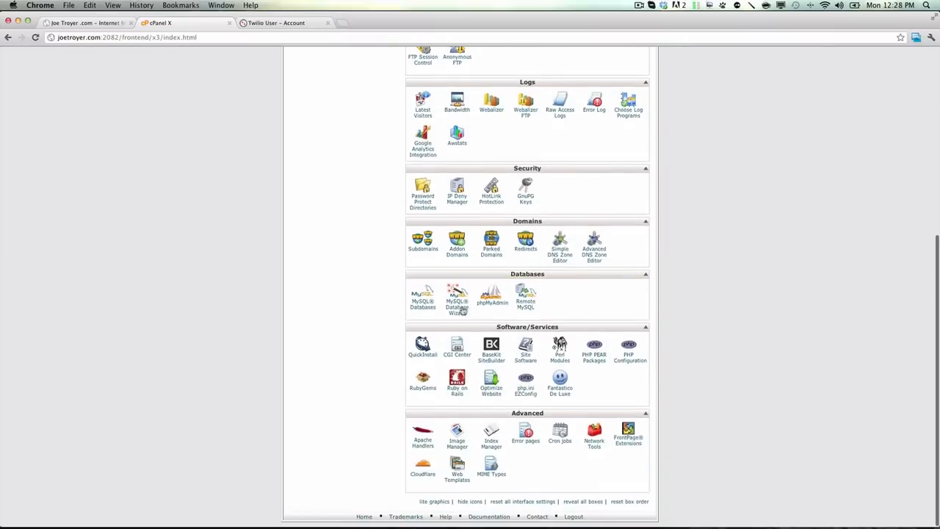
{"action": "left_click", "coordinate": [423, 312]}
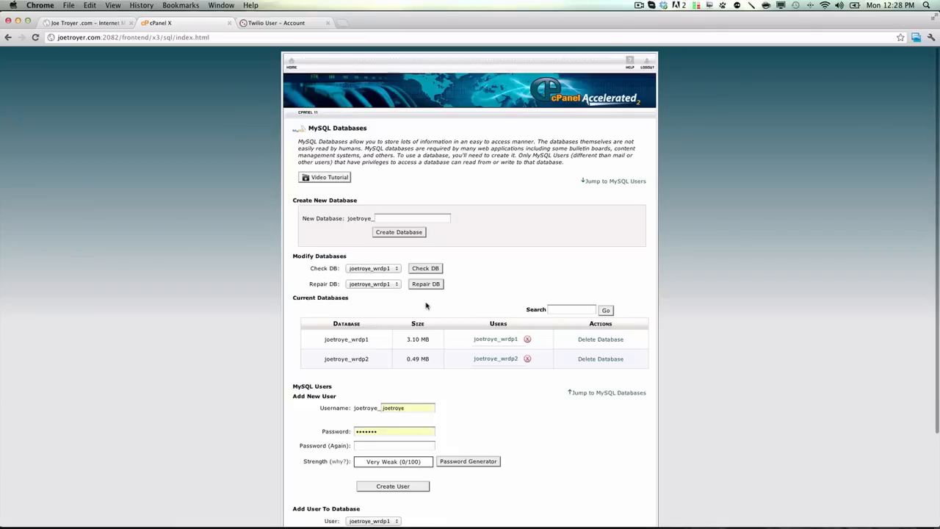
{"action": "left_click", "coordinate": [421, 218]}
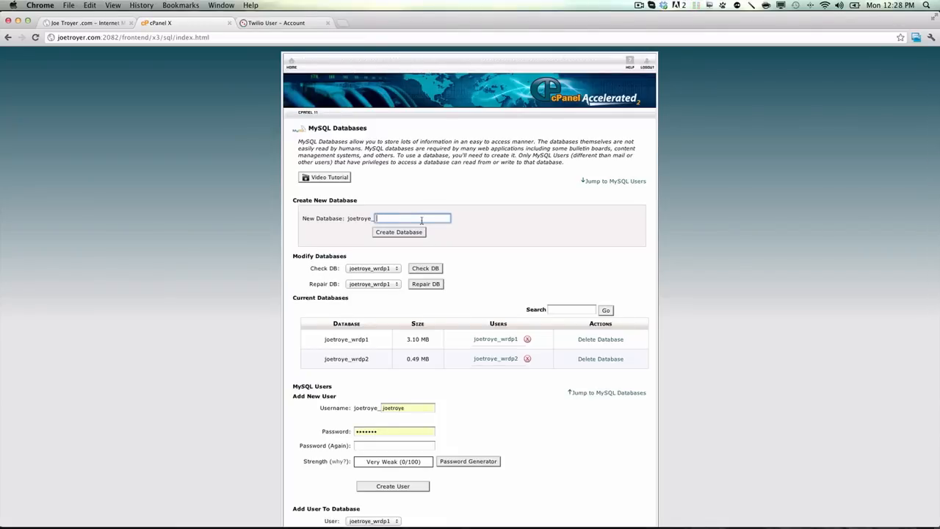
{"action": "type", "text": "calltrack"}
{"action": "left_click", "coordinate": [417, 233]}
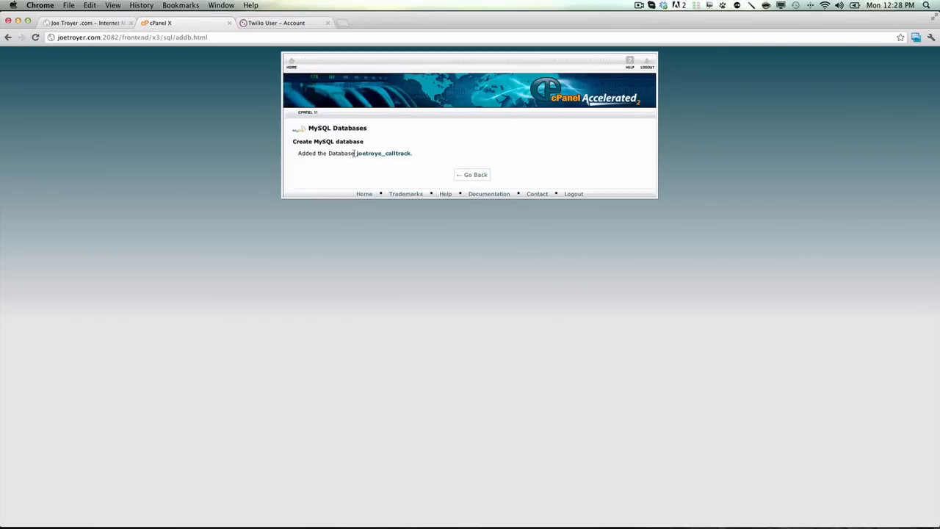
{"action": "left_click", "coordinate": [466, 176]}
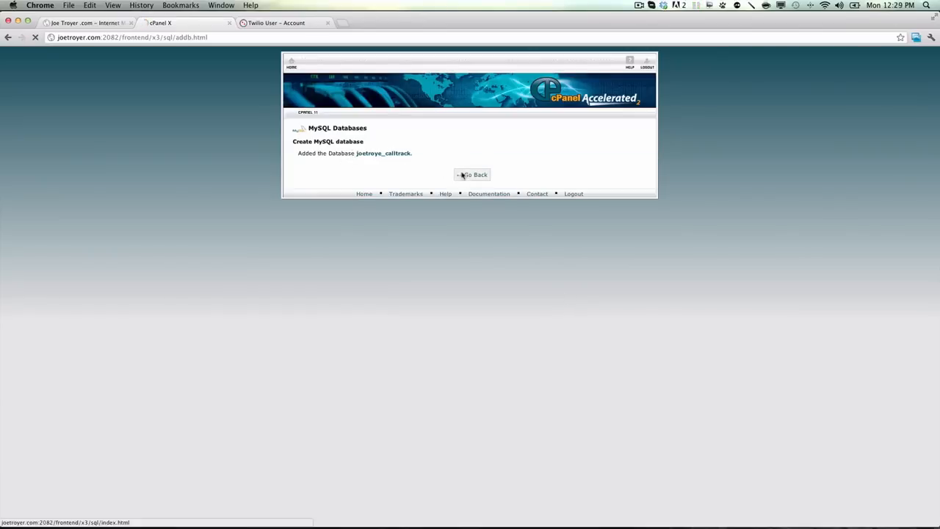
Step: Set the new MySQL user's name to admin and fill in the user's password
{"action": "scroll", "coordinate": [600, 279], "scroll_direction": "down", "scroll_amount": 5}
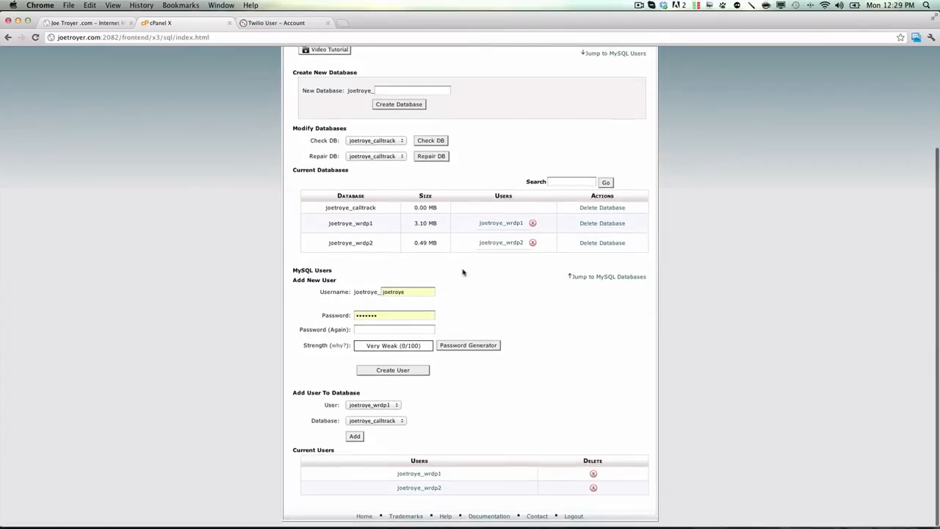
{"action": "left_click_drag", "start_coordinate": [423, 292], "coordinate": [302, 280]}
{"action": "type", "text": "admin"}
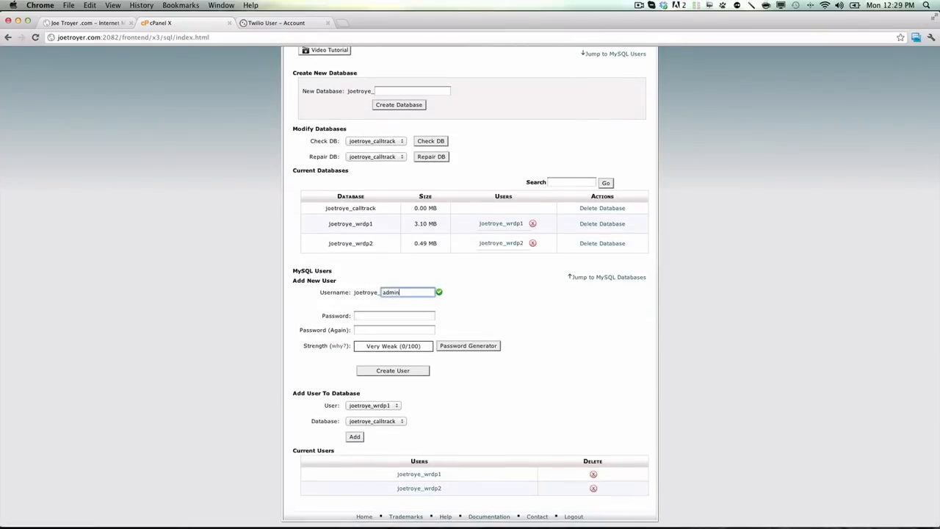
{"action": "key", "text": "Tab"}
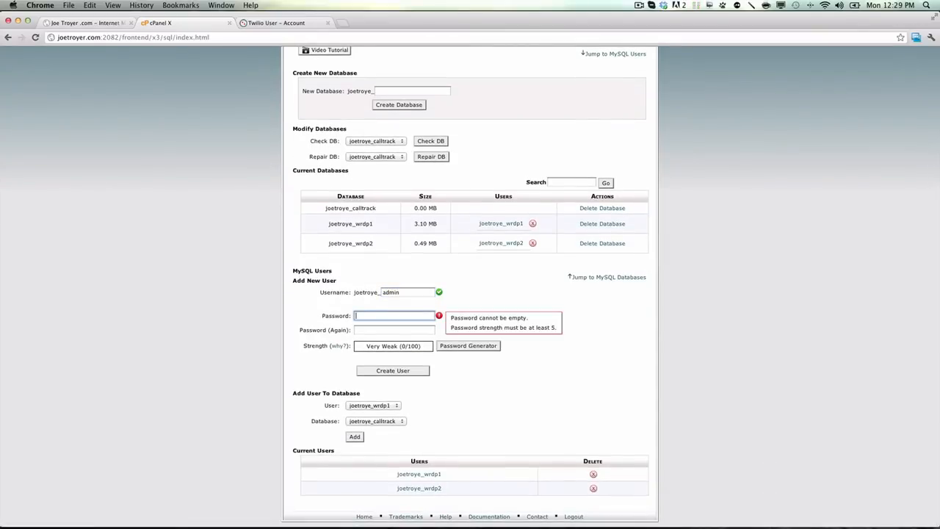
{"action": "type", "text": "••"}
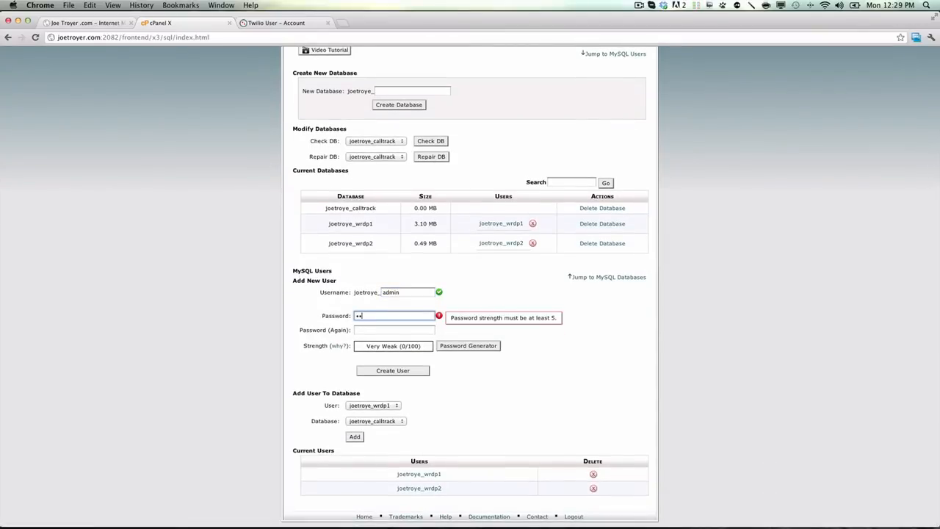
{"action": "type", "text": "••••"}
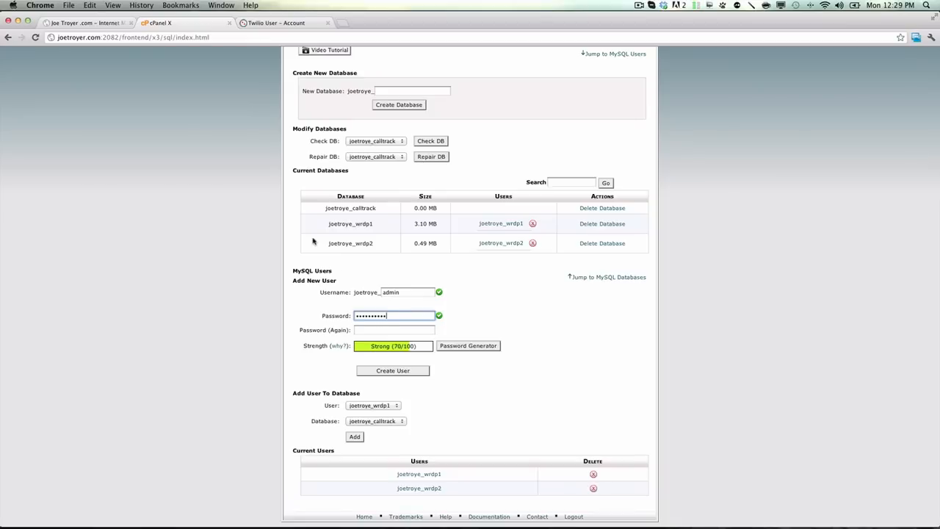
Step: Replace the new user's password, repeat it for confirmation, and create the MySQL user without saving the password in the browser
{"action": "double_click", "coordinate": [399, 316]}
{"action": "type", "text": "••••"}
{"action": "key", "text": "Tab"}
{"action": "type", "text": "••••"}
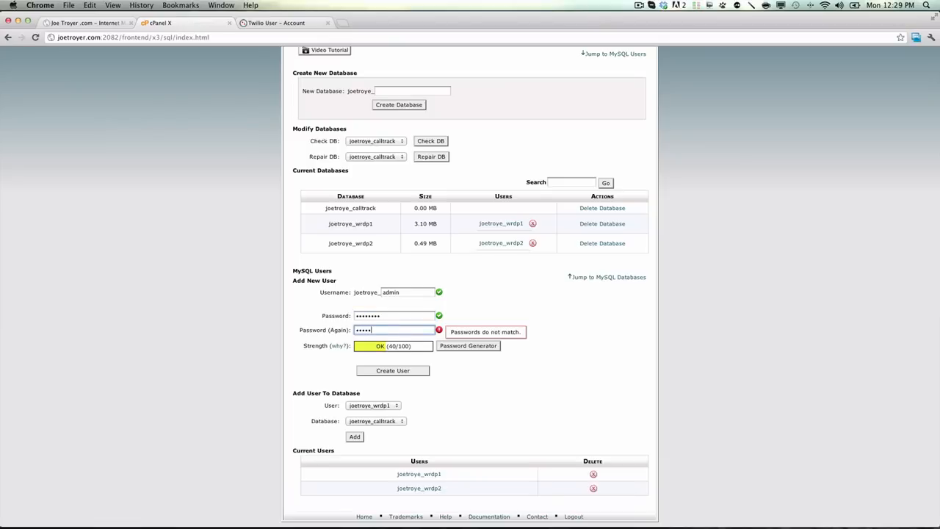
{"action": "left_click", "coordinate": [405, 372]}
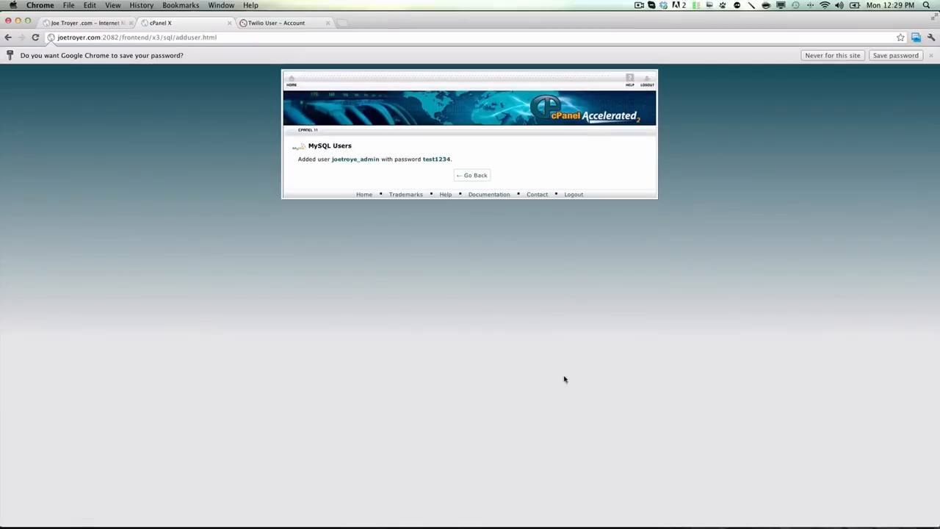
{"action": "left_click", "coordinate": [930, 56]}
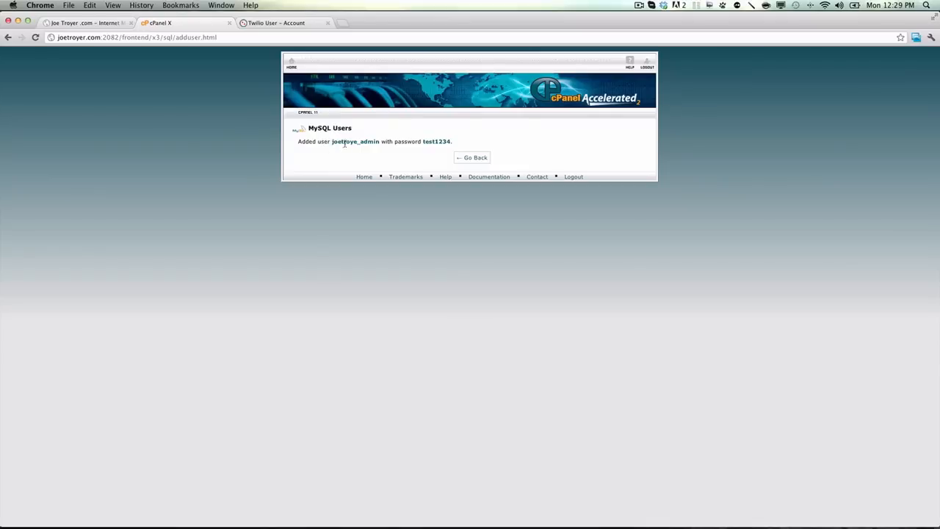
{"action": "left_click", "coordinate": [467, 158]}
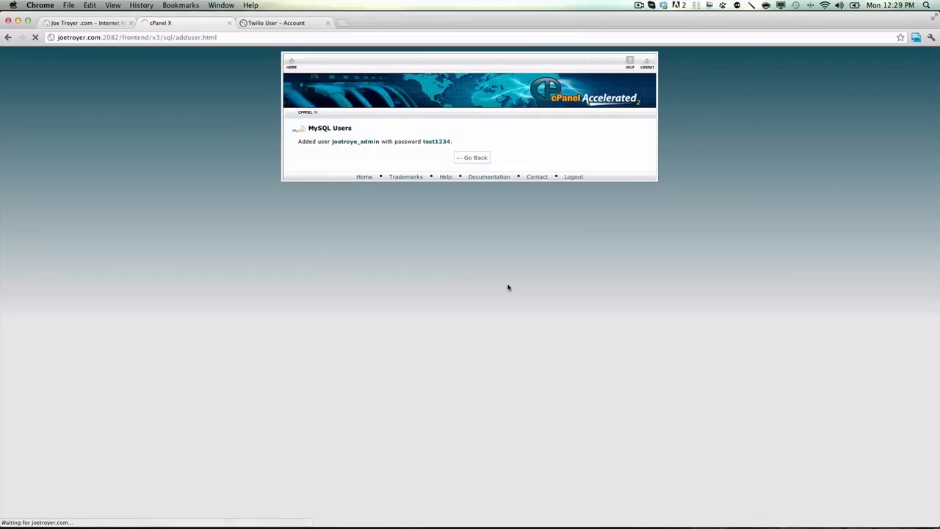
Step: Add the admin MySQL user to the calltrack database
{"action": "scroll", "coordinate": [508, 287], "scroll_direction": "down", "scroll_amount": 4}
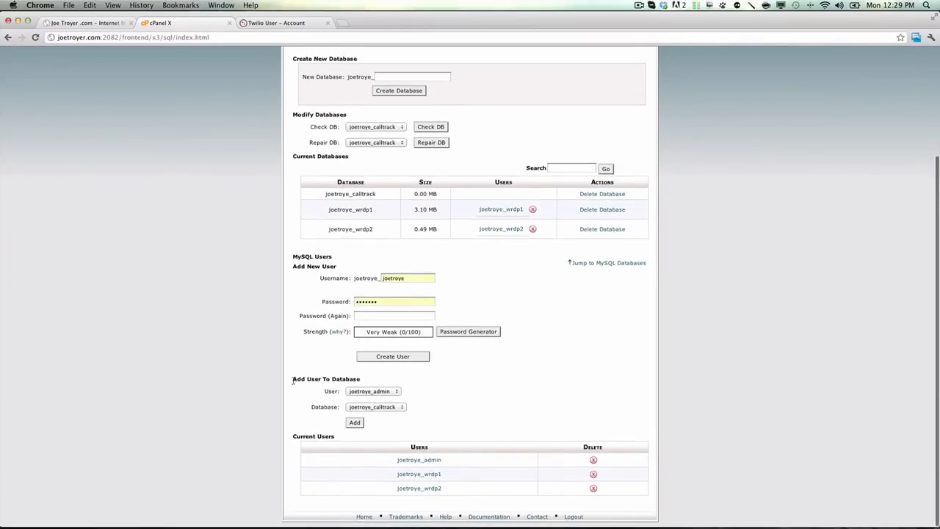
{"action": "triple_click", "coordinate": [356, 375]}
{"action": "left_click", "coordinate": [397, 391]}
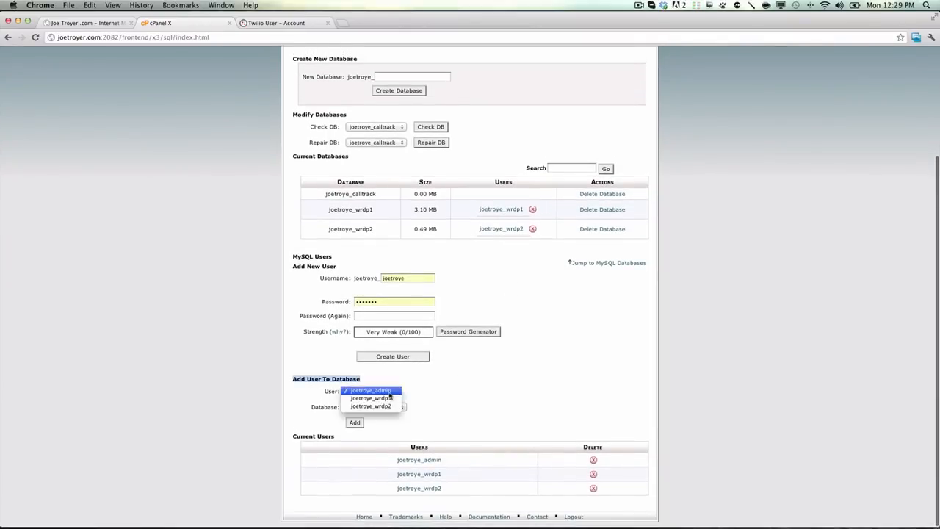
{"action": "left_click", "coordinate": [389, 395]}
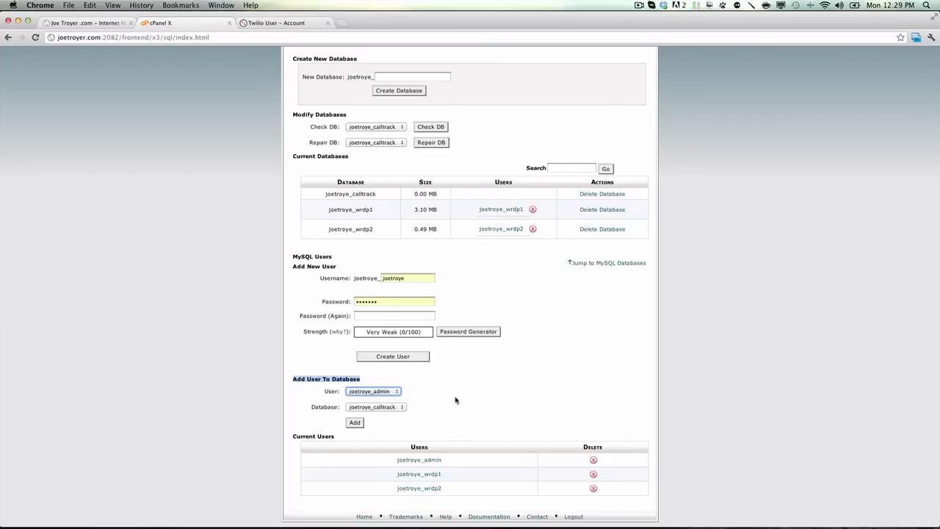
{"action": "left_click", "coordinate": [395, 407]}
{"action": "left_click", "coordinate": [396, 409]}
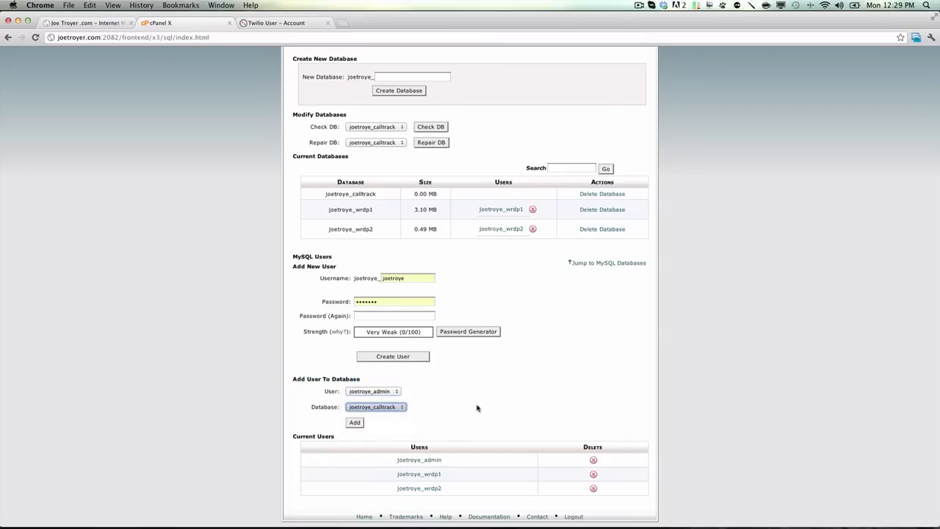
{"action": "left_click", "coordinate": [358, 425]}
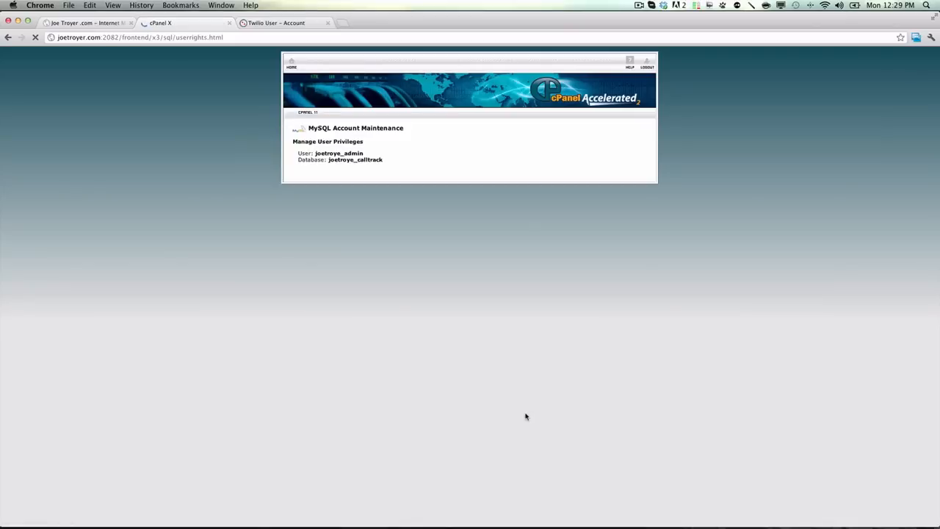
Step: Grant the admin user ALL PRIVILEGES on the calltrack database and return to the database overview
{"action": "left_click", "coordinate": [394, 182]}
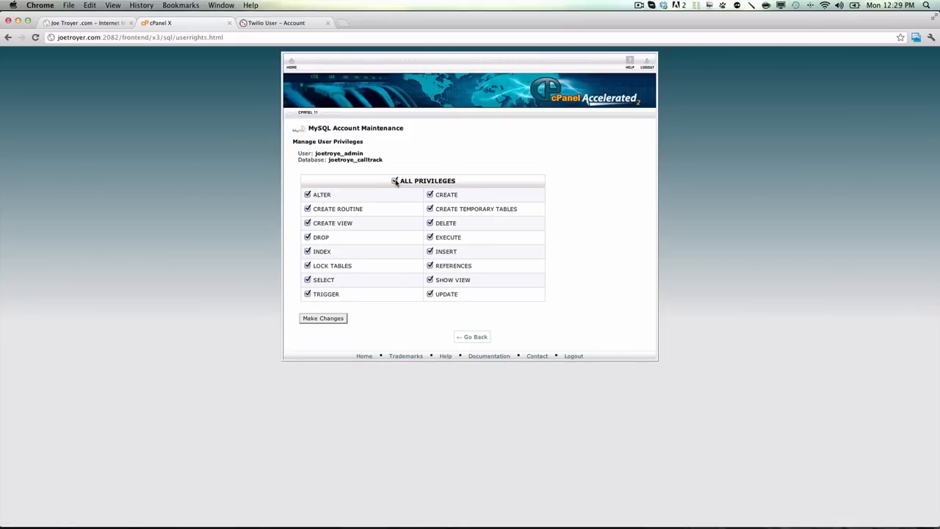
{"action": "left_click", "coordinate": [328, 318]}
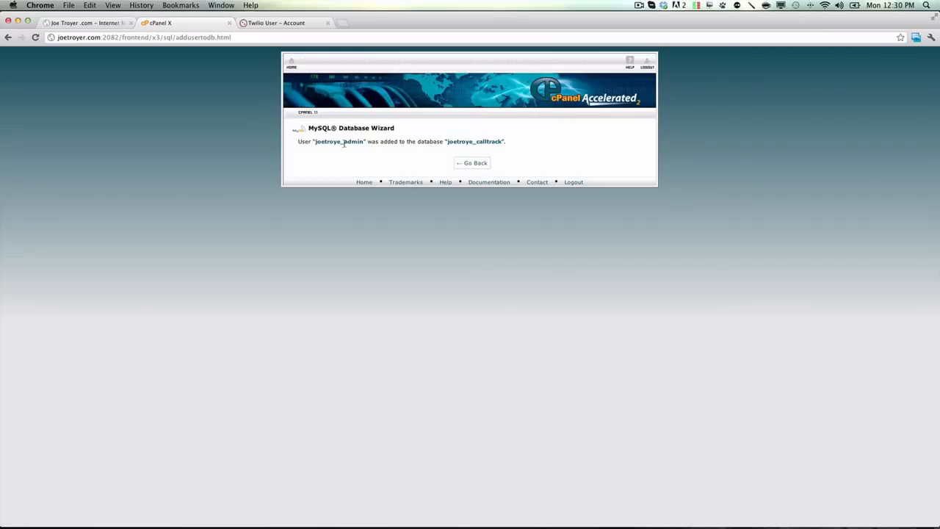
{"action": "left_click", "coordinate": [467, 163]}
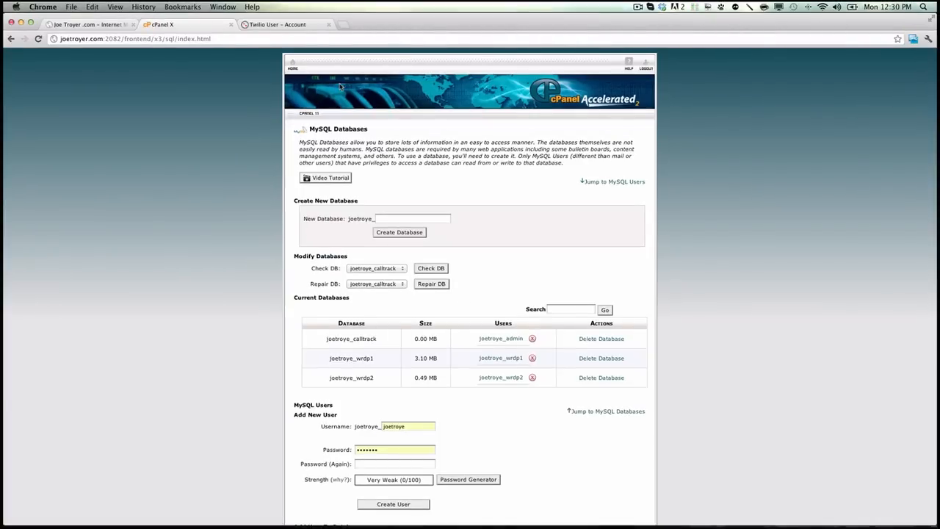
Step: Switch to Finder, show the Desktop folder and extract the ACT v1.25.zip archive there
{"action": "mouse_move", "coordinate": [554, 525]}
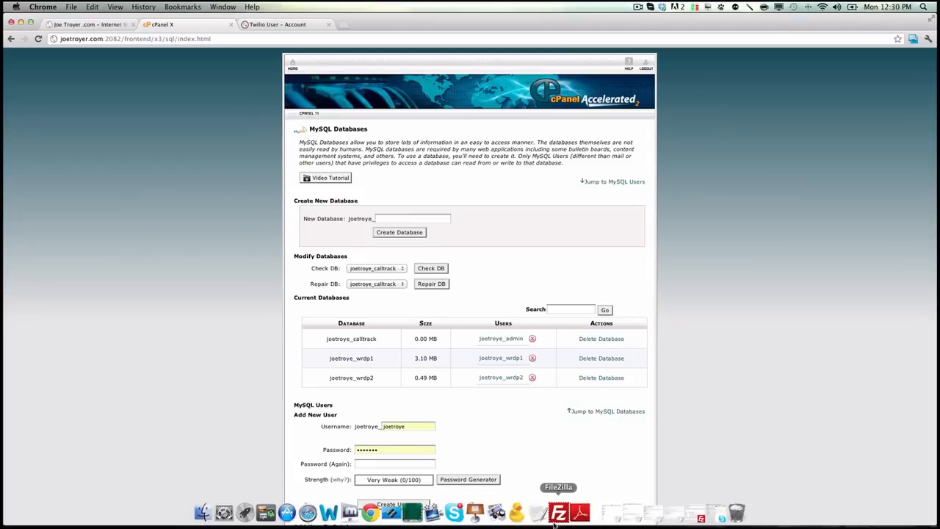
{"action": "left_click", "coordinate": [202, 512]}
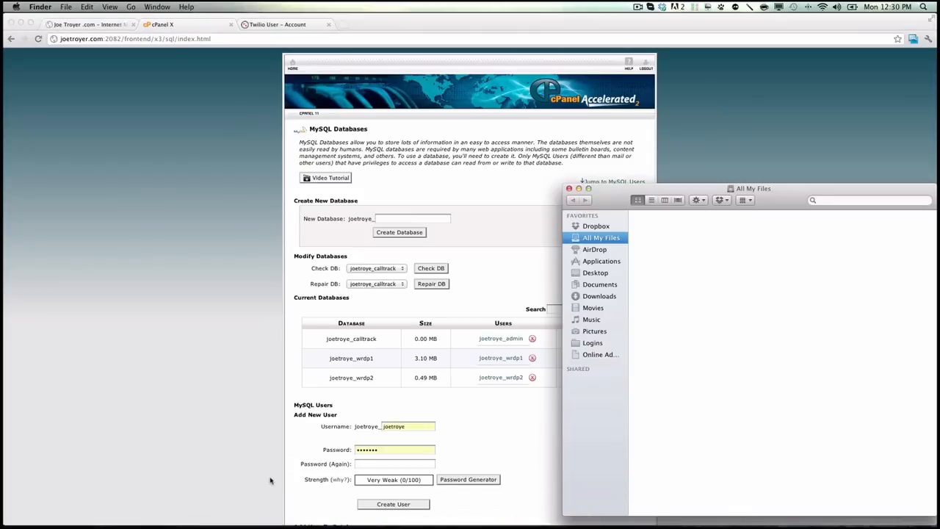
{"action": "left_click", "coordinate": [593, 272]}
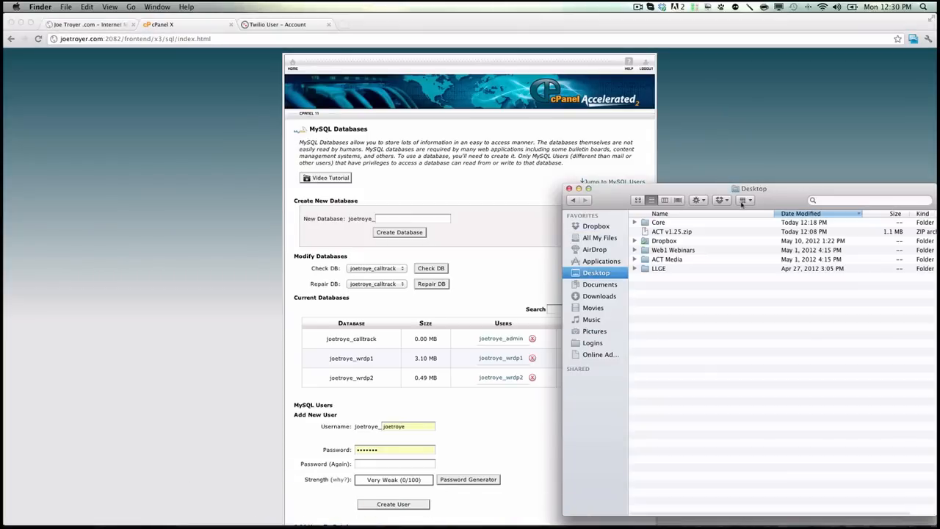
{"action": "left_click_drag", "start_coordinate": [610, 189], "coordinate": [339, 128]}
{"action": "left_click", "coordinate": [411, 172]}
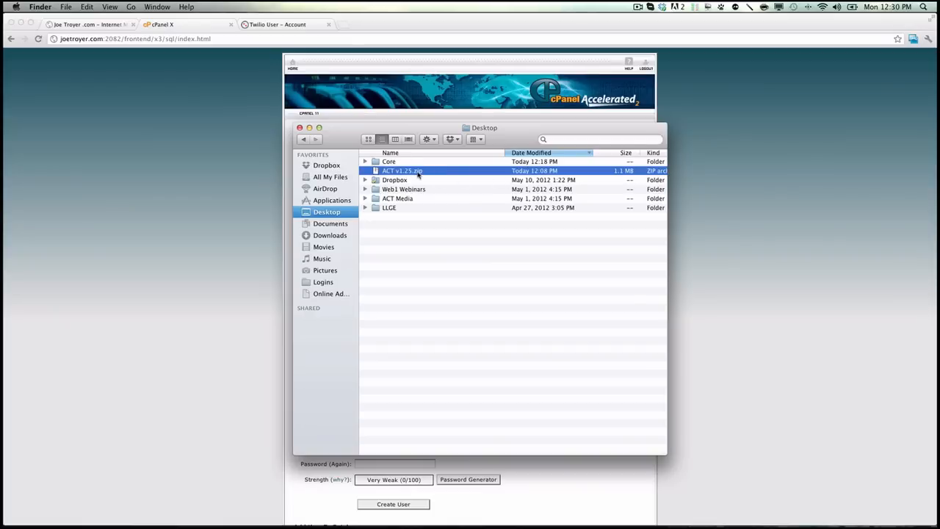
{"action": "right_click", "coordinate": [418, 174]}
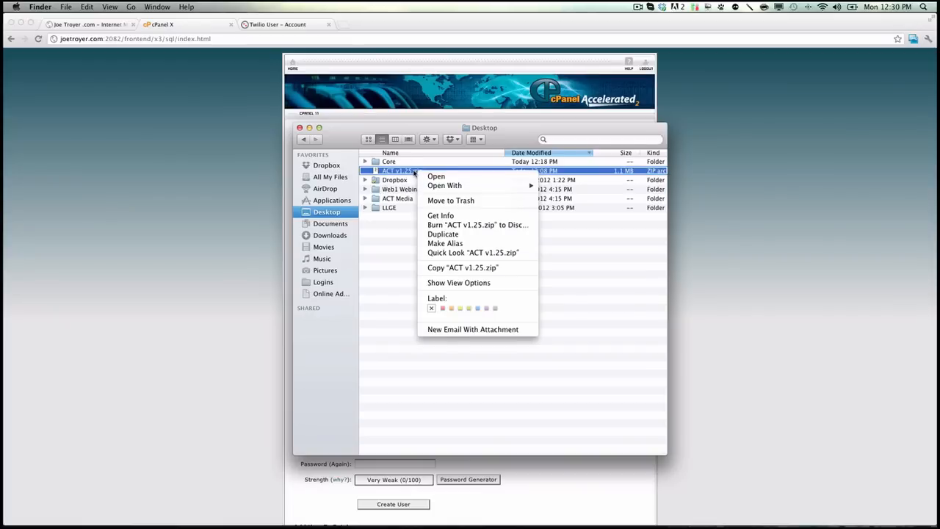
{"action": "left_click", "coordinate": [436, 177]}
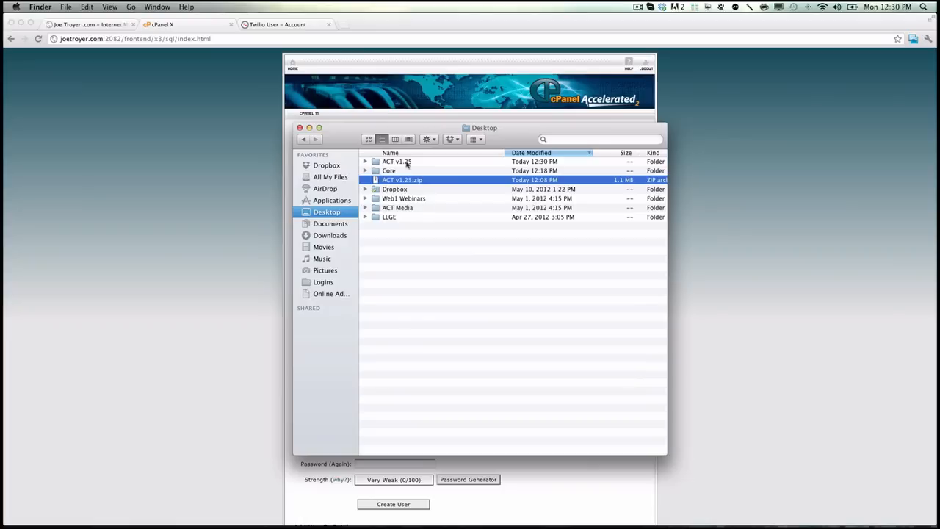
Step: Open the extracted ACT v1.25 folder, locate calltrack.sql and clear the window out of the way
{"action": "double_click", "coordinate": [403, 163]}
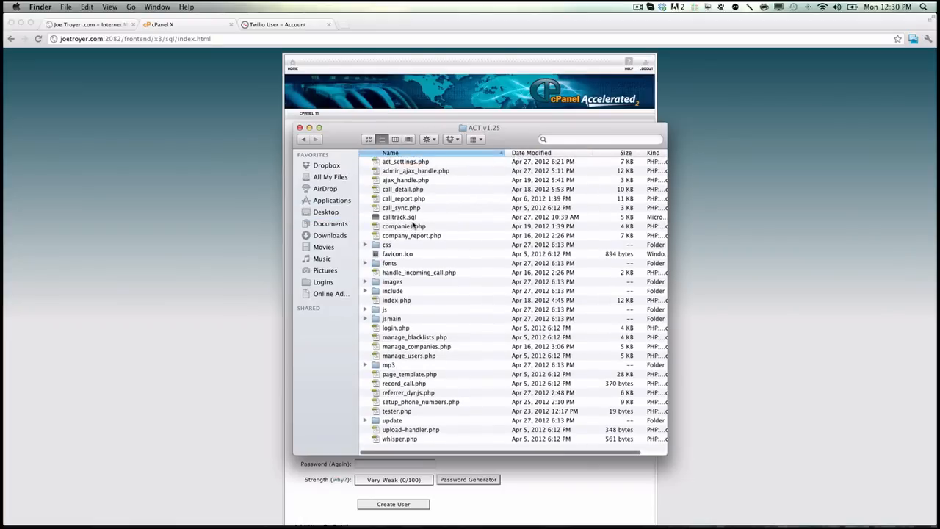
{"action": "left_click", "coordinate": [408, 218]}
{"action": "left_click_drag", "start_coordinate": [506, 140], "coordinate": [657, 131]}
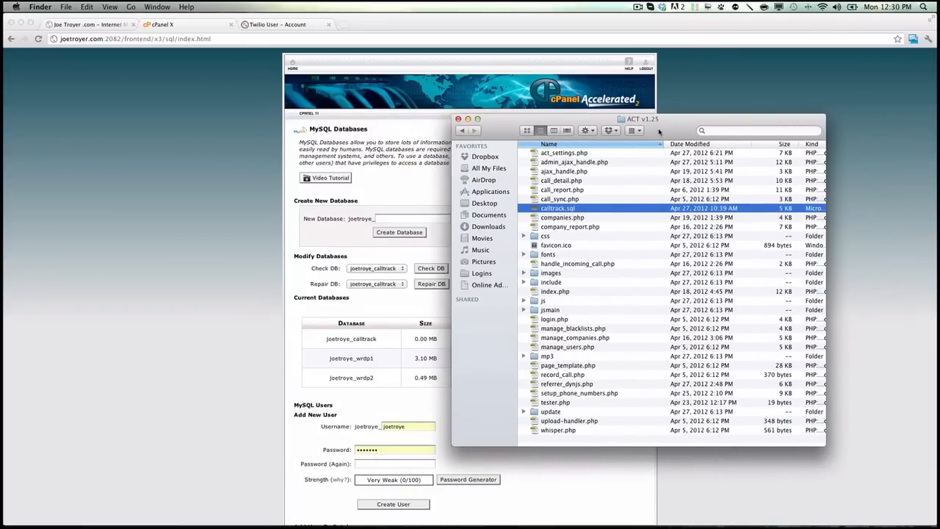
{"action": "key", "text": "super+w"}
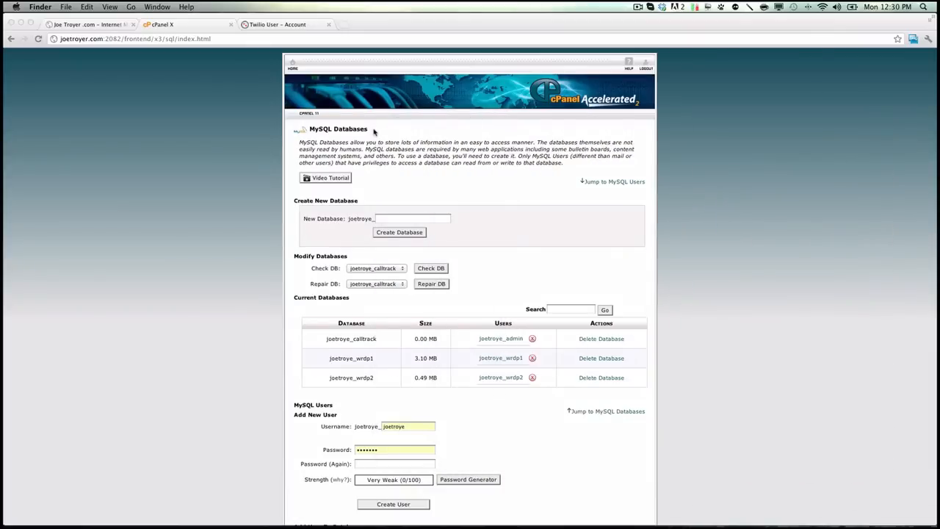
Step: Return to the cPanel home page, launch phpMyAdmin and open the calltrack database
{"action": "left_click", "coordinate": [293, 65]}
{"action": "scroll", "coordinate": [384, 296], "scroll_direction": "down", "scroll_amount": 8}
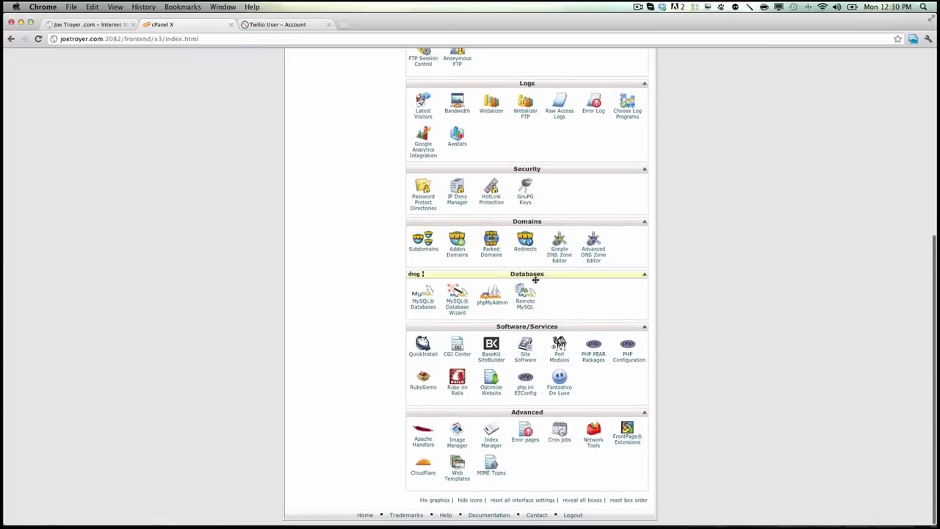
{"action": "left_click", "coordinate": [497, 302]}
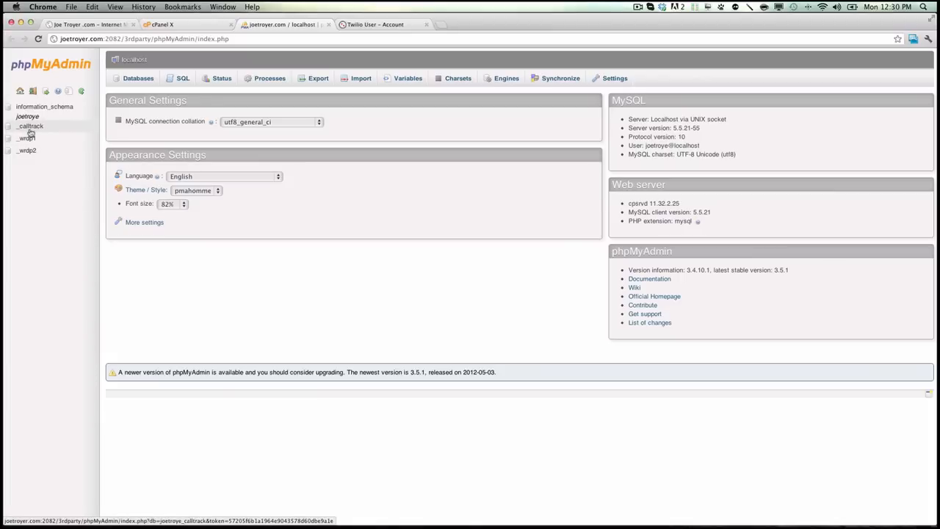
{"action": "left_click", "coordinate": [29, 128]}
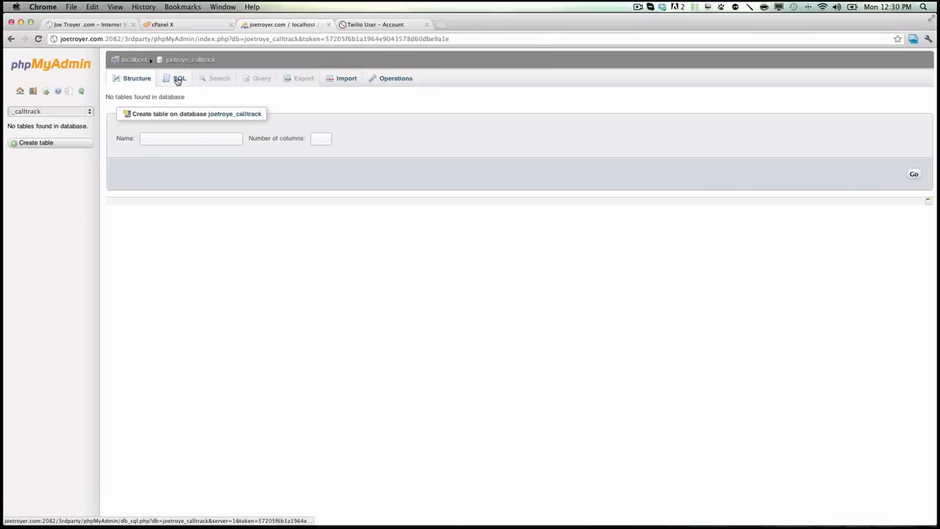
Step: Import calltrack.sql from the ACT v1.25 folder on the Desktop into the calltrack database, keeping the default SQL import options
{"action": "left_click", "coordinate": [330, 74]}
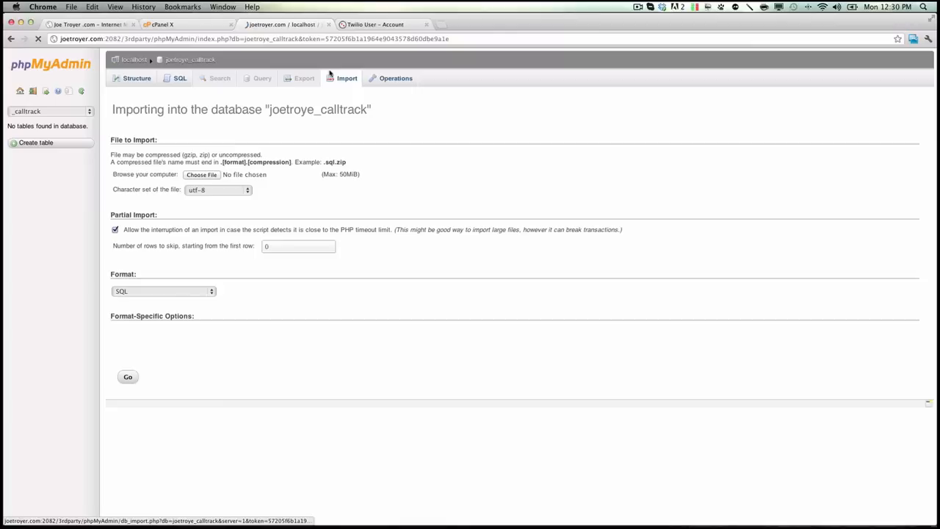
{"action": "left_click", "coordinate": [207, 175]}
{"action": "left_click", "coordinate": [362, 120]}
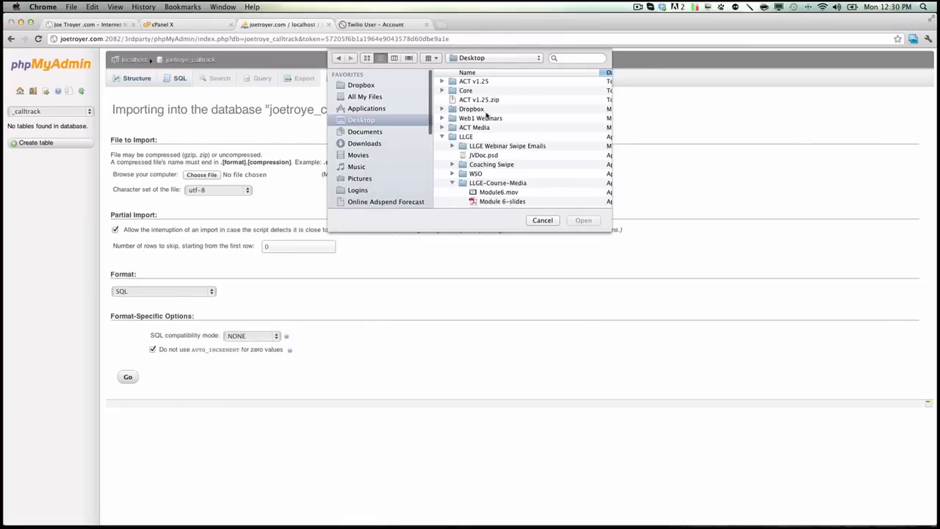
{"action": "double_click", "coordinate": [485, 81]}
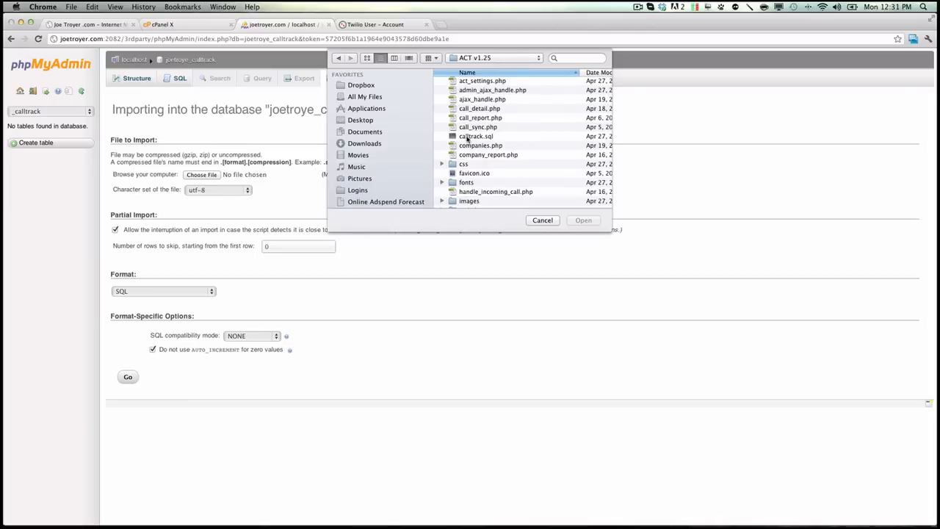
{"action": "left_click", "coordinate": [482, 137]}
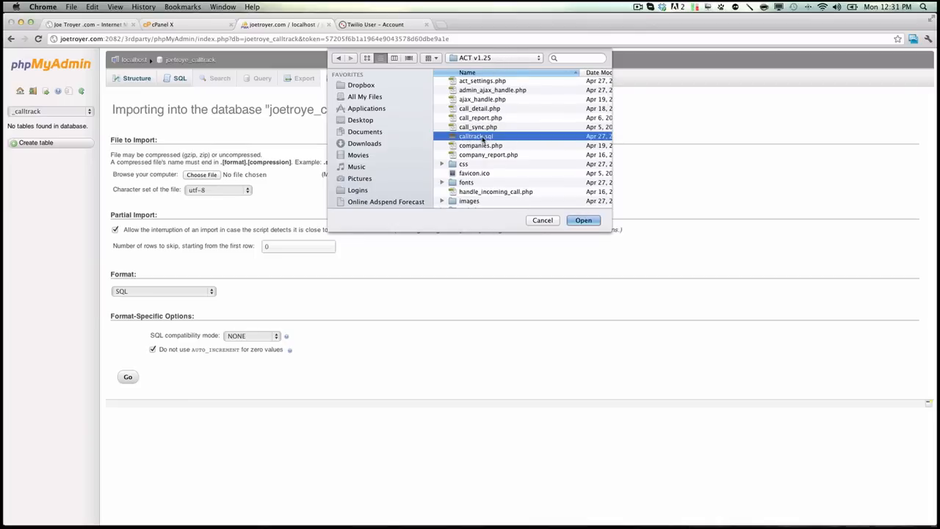
{"action": "left_click", "coordinate": [583, 221]}
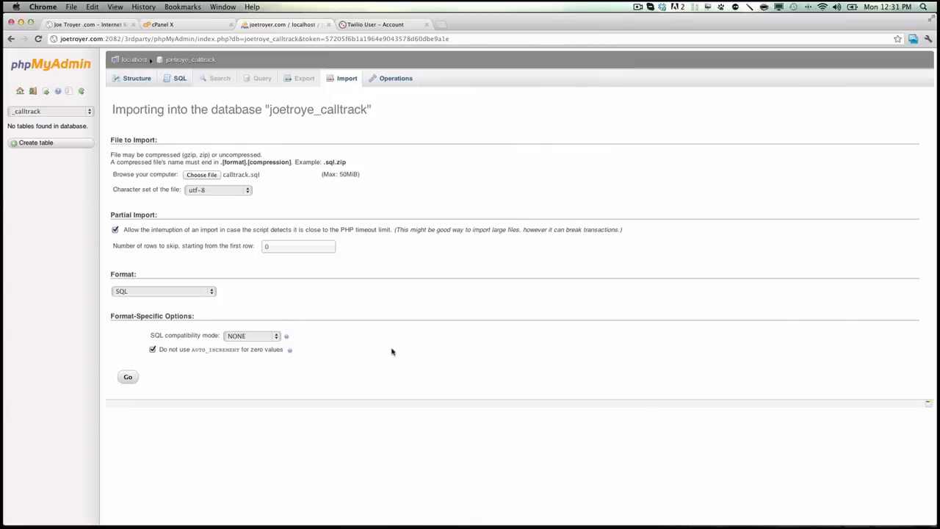
{"action": "left_click", "coordinate": [128, 377]}
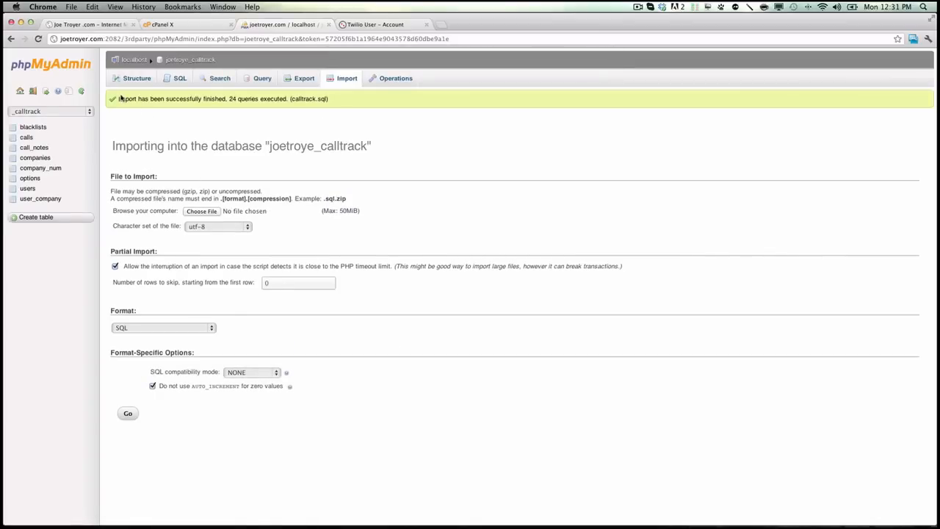
{"action": "left_click_drag", "start_coordinate": [116, 98], "coordinate": [229, 100]}
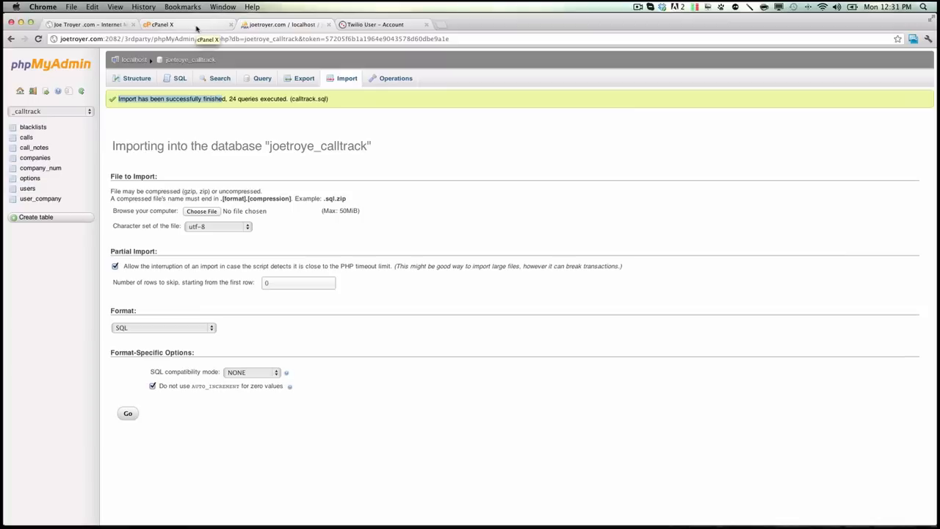
Step: Switch to FileZilla and try to reconnect to the web server with the stored login, then cancel the connection prompt
{"action": "mouse_move", "coordinate": [491, 518]}
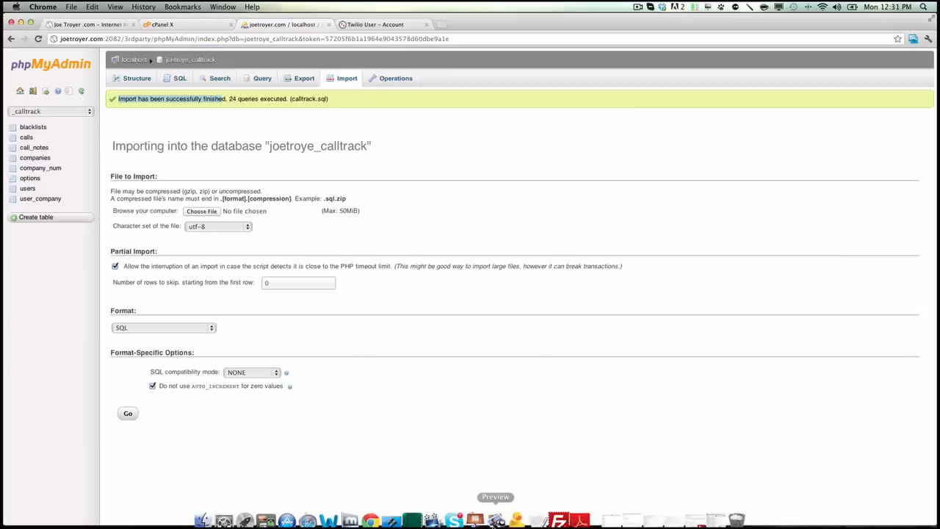
{"action": "left_click", "coordinate": [558, 513]}
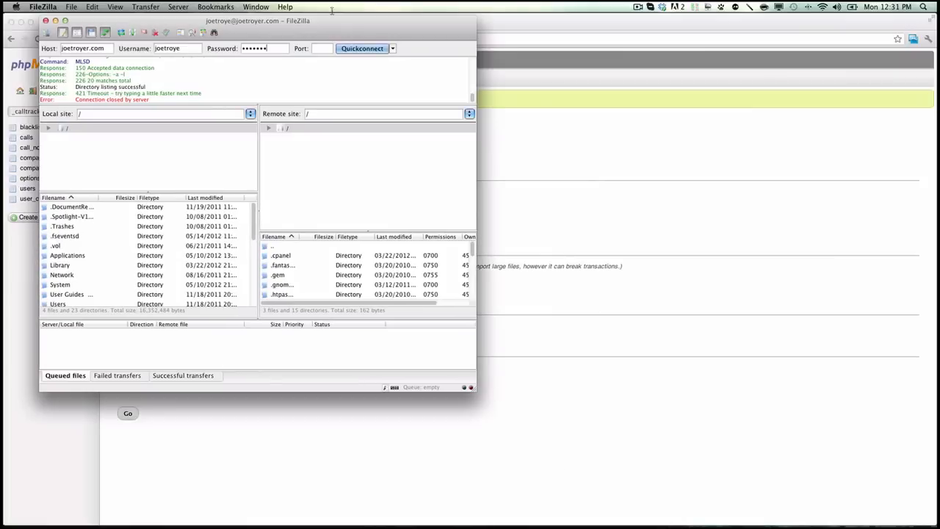
{"action": "left_click_drag", "start_coordinate": [332, 24], "coordinate": [525, 58]}
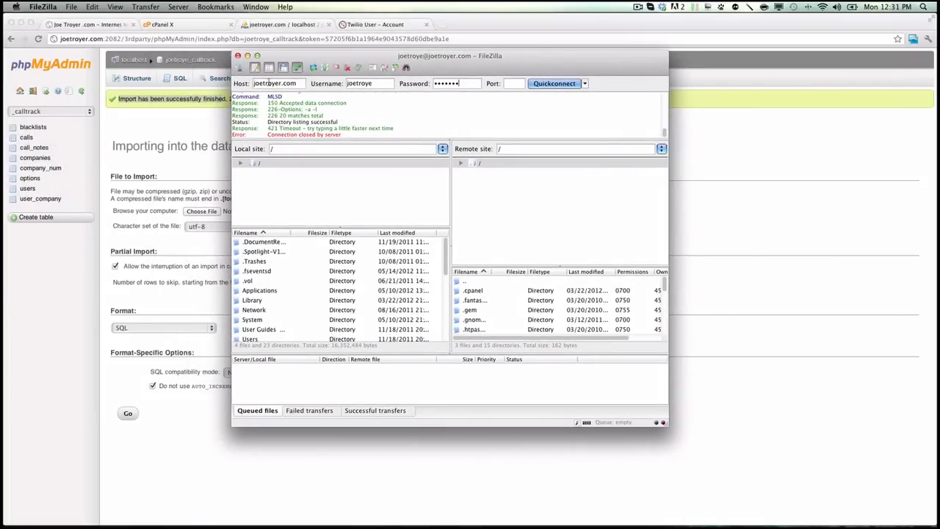
{"action": "left_click", "coordinate": [549, 84]}
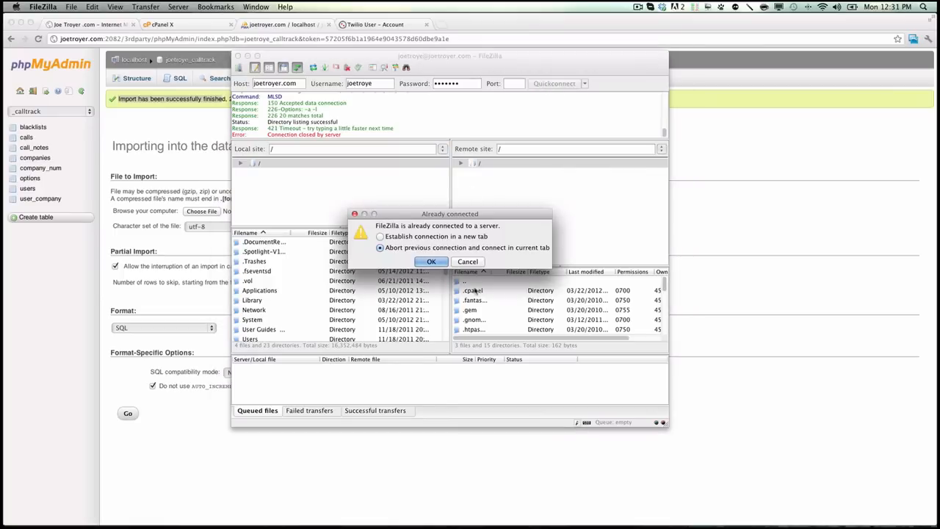
{"action": "left_click", "coordinate": [470, 262]}
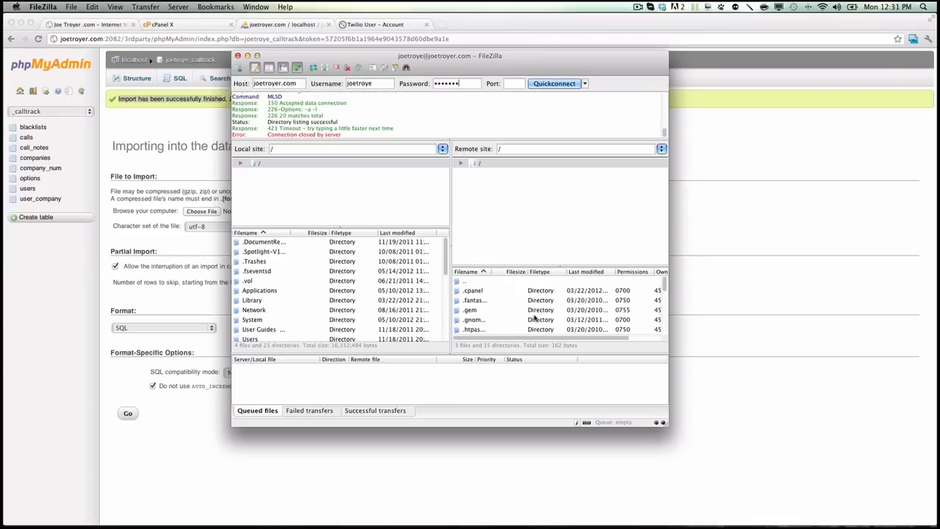
Step: Widen the remote file name column and open the /public_html/tracking folder on the server
{"action": "scroll", "coordinate": [547, 316], "scroll_direction": "down", "scroll_amount": 5}
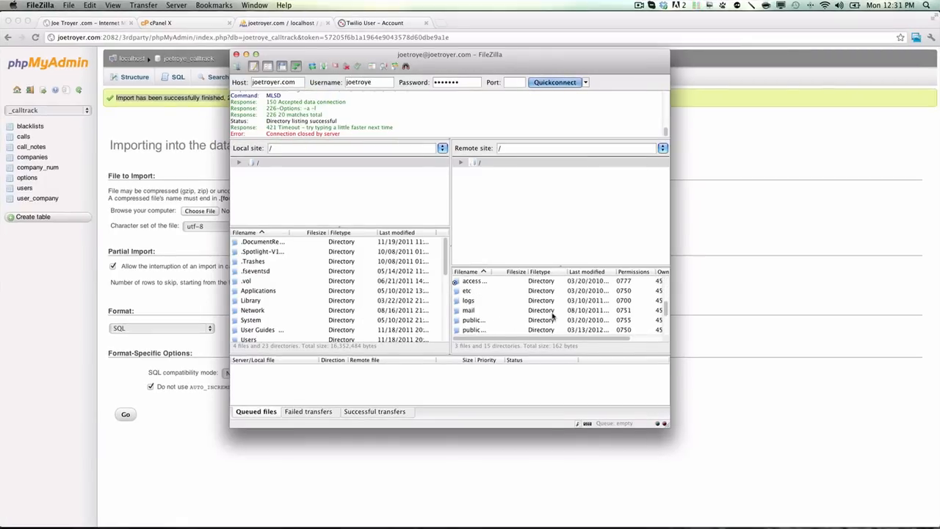
{"action": "scroll", "coordinate": [553, 315], "scroll_direction": "down", "scroll_amount": 1}
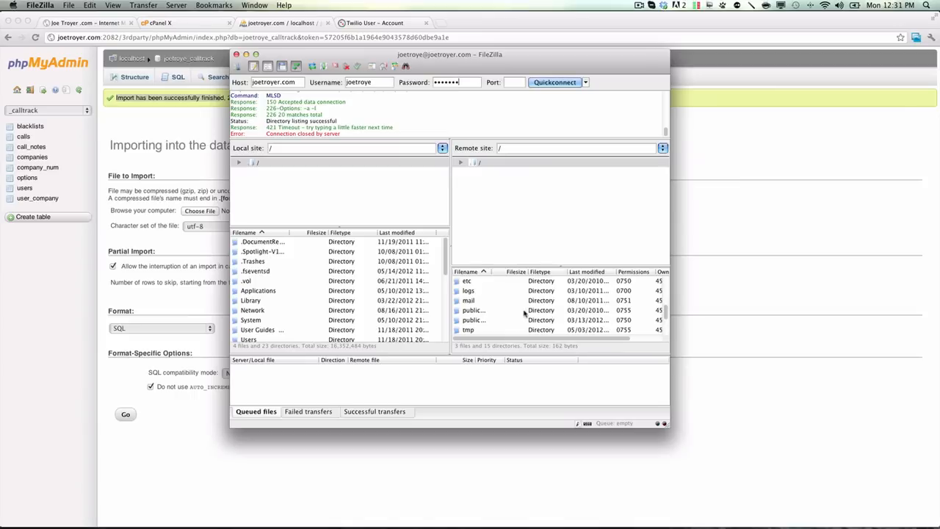
{"action": "left_click_drag", "start_coordinate": [491, 272], "coordinate": [534, 272]}
{"action": "scroll", "coordinate": [541, 310], "scroll_direction": "up", "scroll_amount": 2}
{"action": "scroll", "coordinate": [541, 310], "scroll_direction": "up", "scroll_amount": 4}
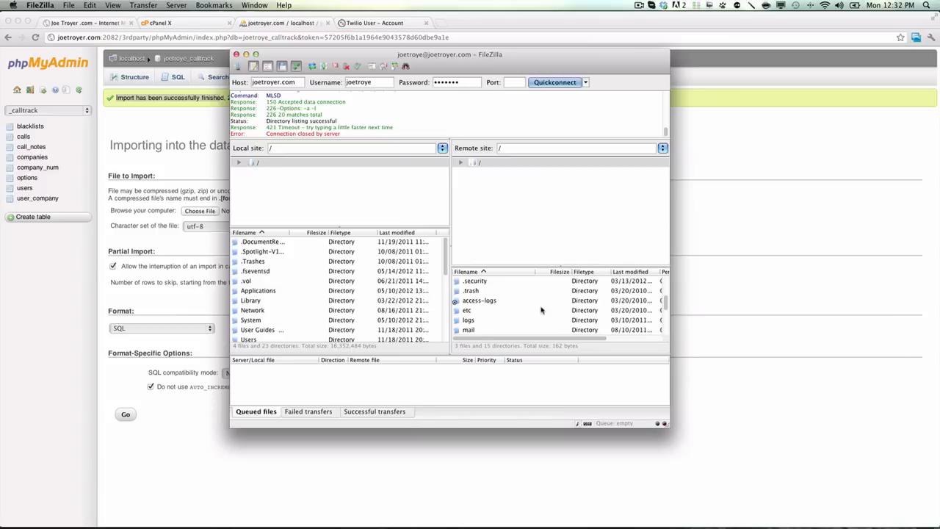
{"action": "scroll", "coordinate": [541, 310], "scroll_direction": "down", "scroll_amount": 6}
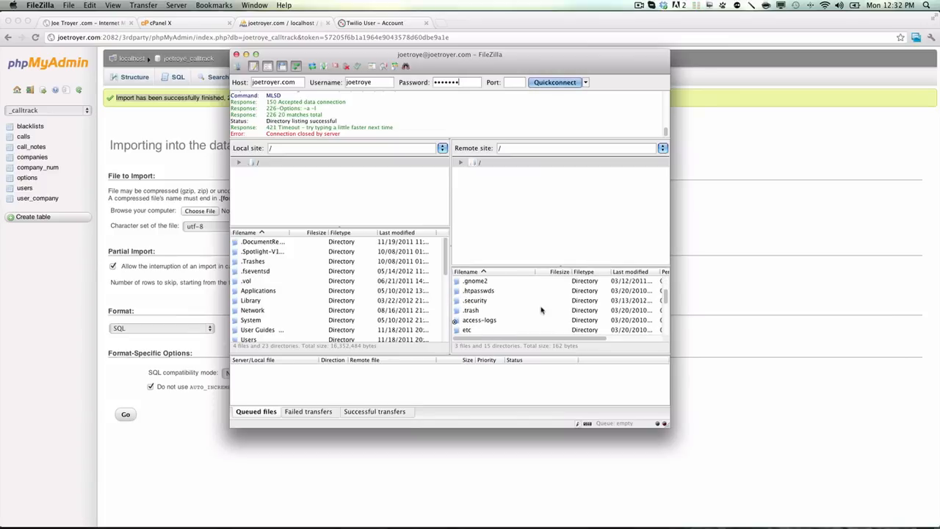
{"action": "left_click", "coordinate": [494, 320]}
{"action": "double_click", "coordinate": [493, 320]}
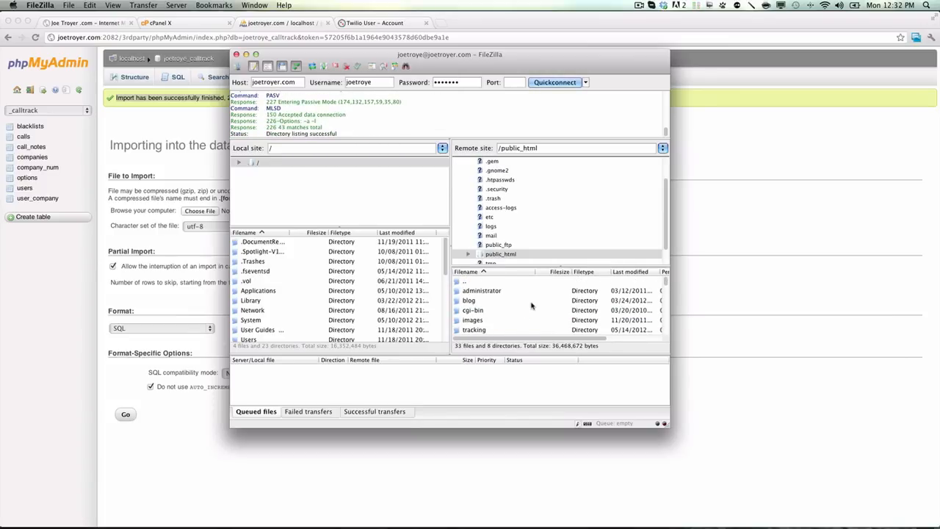
{"action": "double_click", "coordinate": [483, 331]}
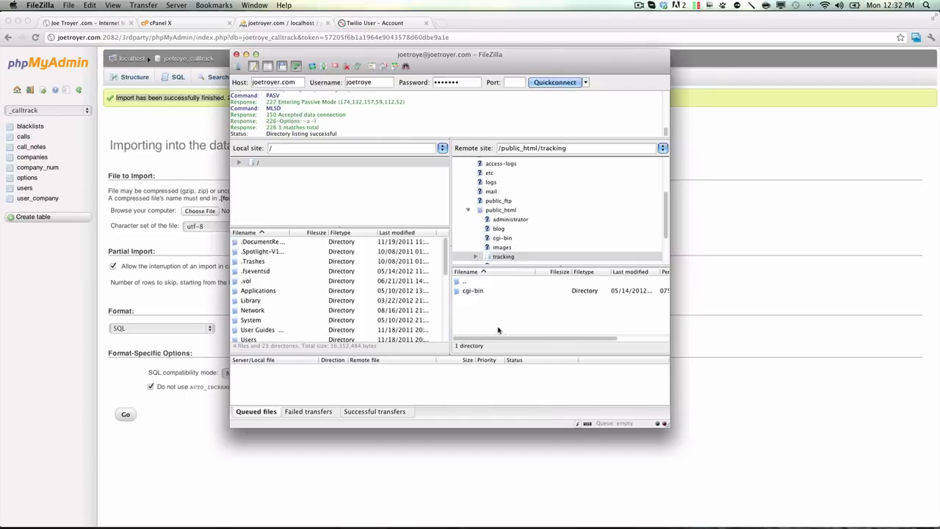
{"action": "left_click", "coordinate": [254, 164]}
{"action": "left_click", "coordinate": [239, 163]}
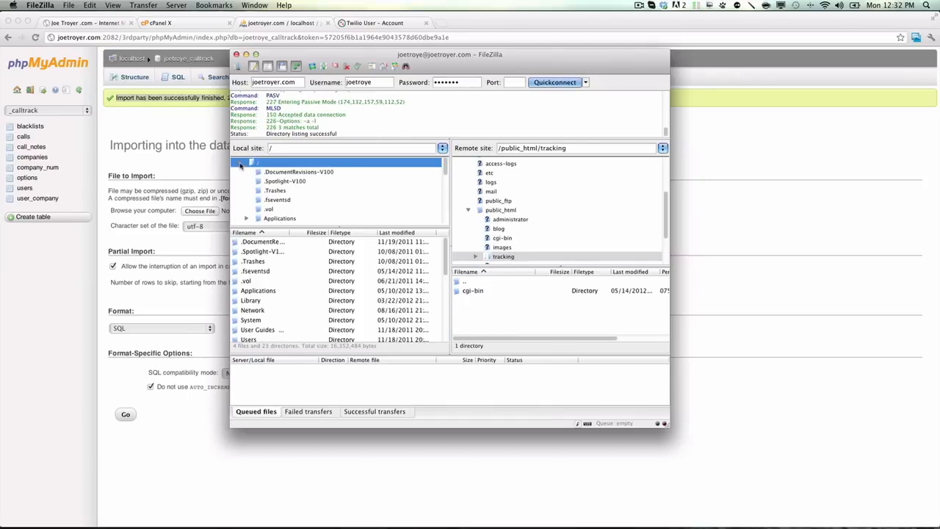
{"action": "left_click", "coordinate": [239, 163]}
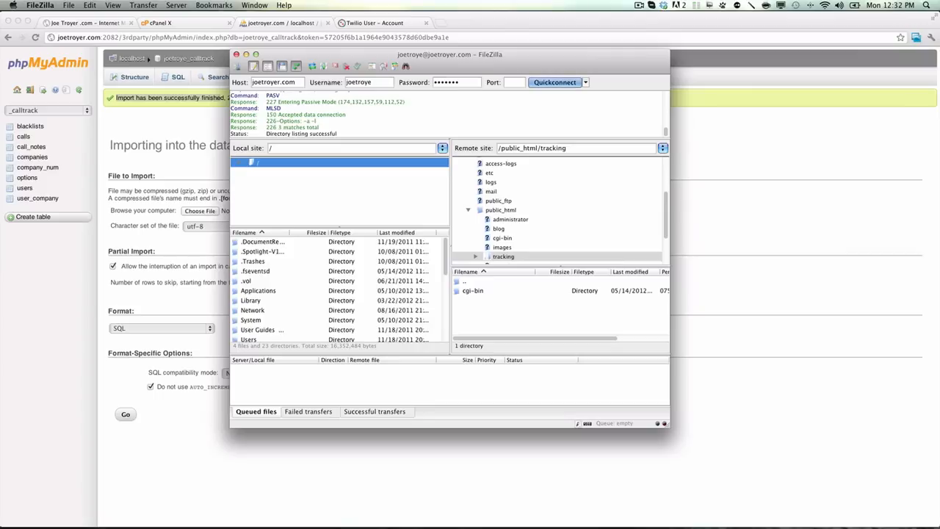
Step: Upload all files and folders from the local ACT v1.25 folder in Finder into the server's /public_html/tracking folder
{"action": "key", "text": "super+Tab"}
{"action": "left_click_drag", "start_coordinate": [745, 58], "coordinate": [893, 58]}
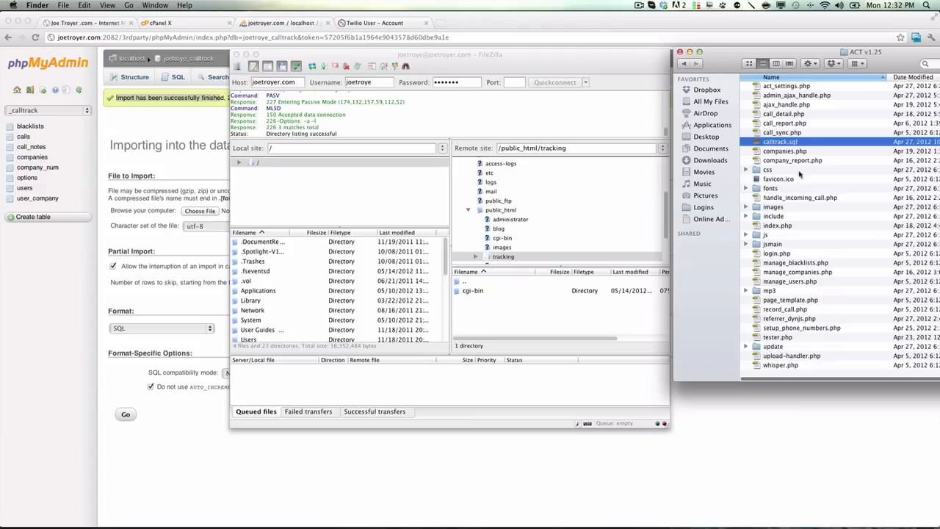
{"action": "scroll", "coordinate": [801, 175], "scroll_direction": "down", "scroll_amount": 2}
{"action": "key", "text": "super+a"}
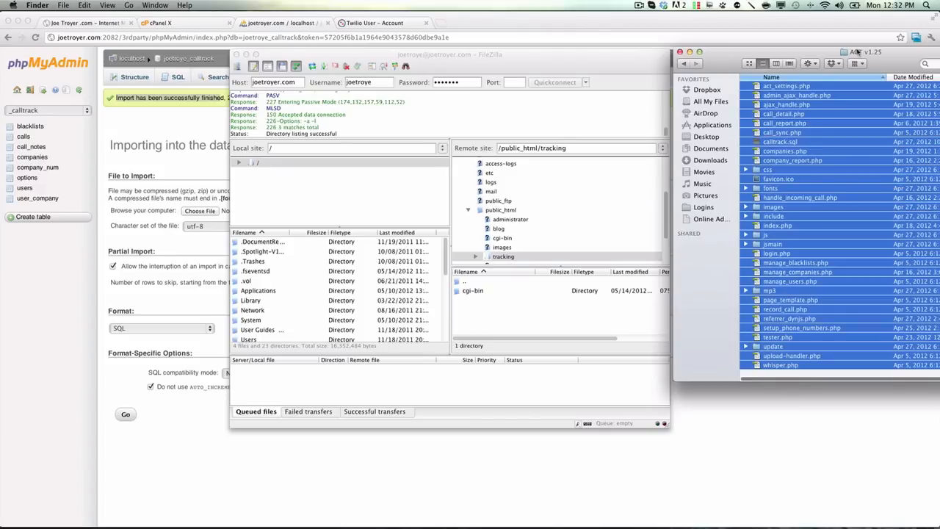
{"action": "left_click", "coordinate": [518, 246]}
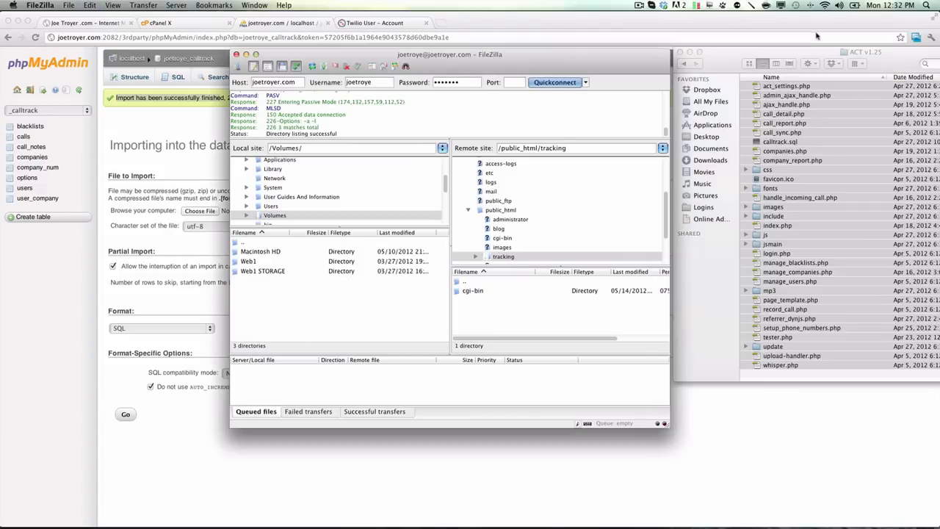
{"action": "left_click_drag", "start_coordinate": [785, 123], "coordinate": [535, 316]}
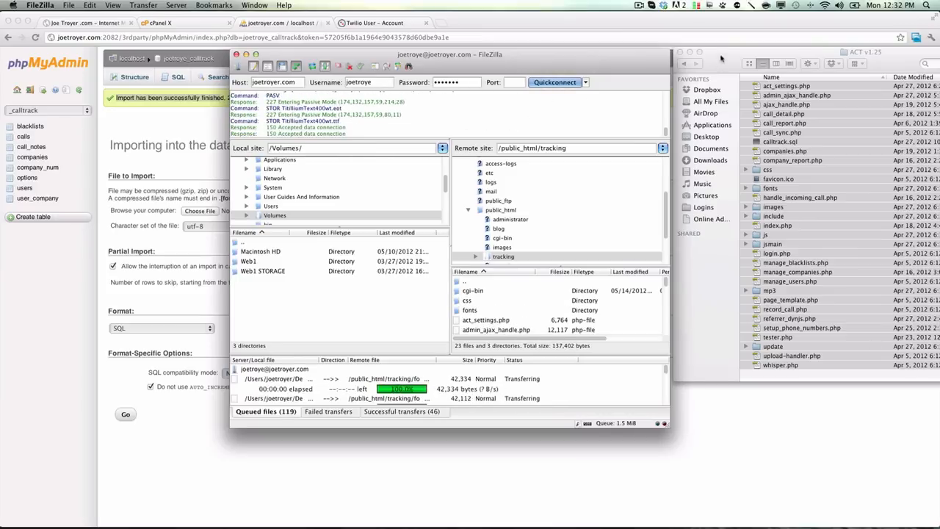
Step: Close the Finder window and open cPanel's File Manager at the tracking subdomain's document root with hidden files shown
{"action": "left_click", "coordinate": [680, 53]}
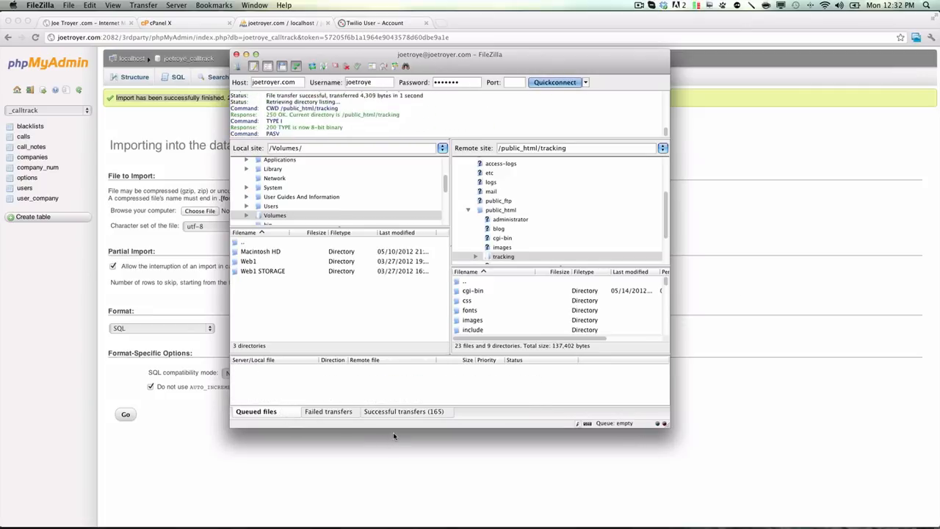
{"action": "left_click", "coordinate": [182, 22]}
{"action": "scroll", "coordinate": [349, 226], "scroll_direction": "up", "scroll_amount": 10}
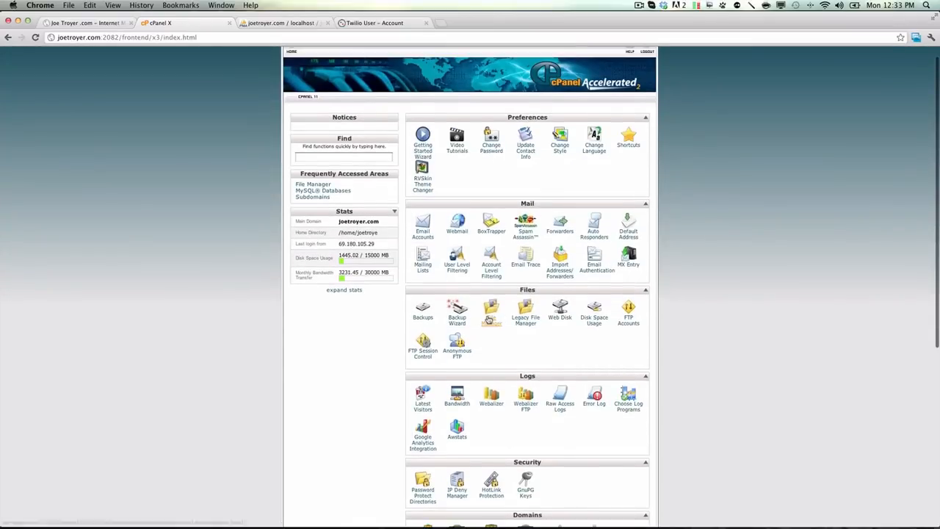
{"action": "left_click", "coordinate": [490, 316]}
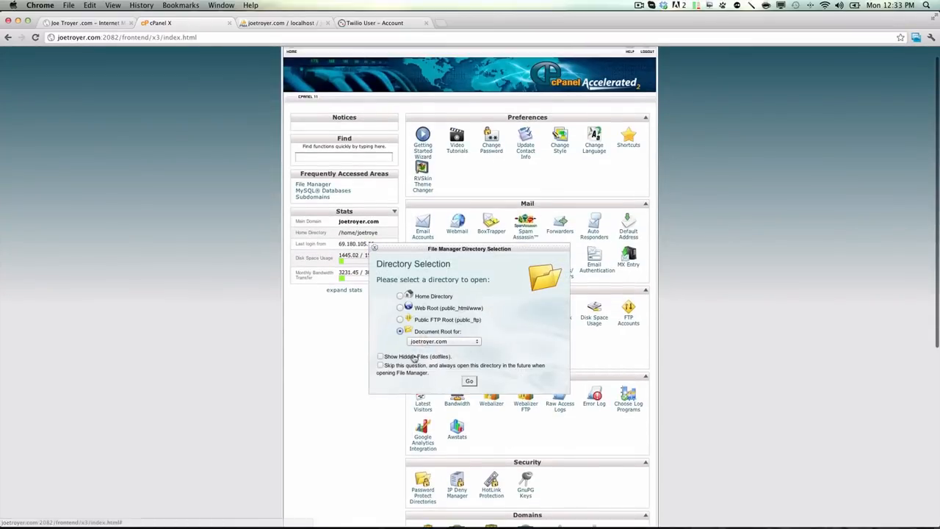
{"action": "left_click", "coordinate": [381, 356]}
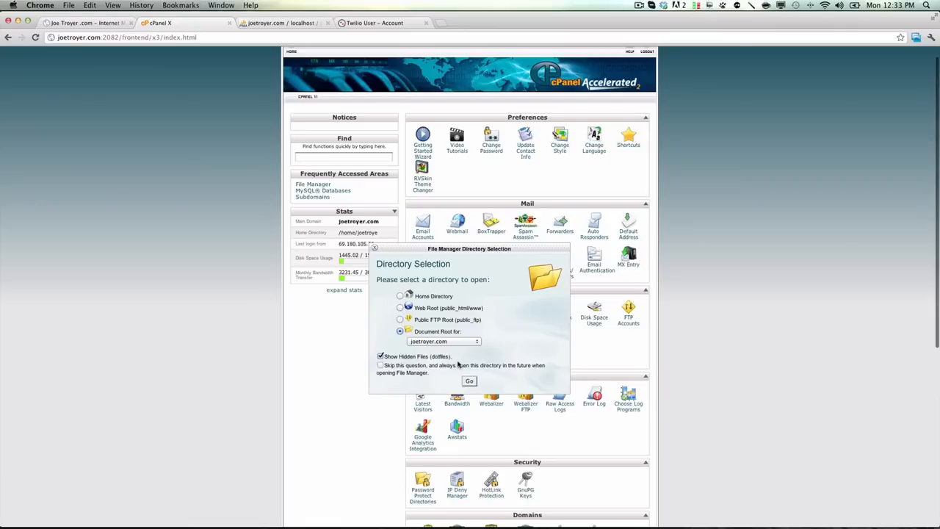
{"action": "left_click", "coordinate": [459, 343]}
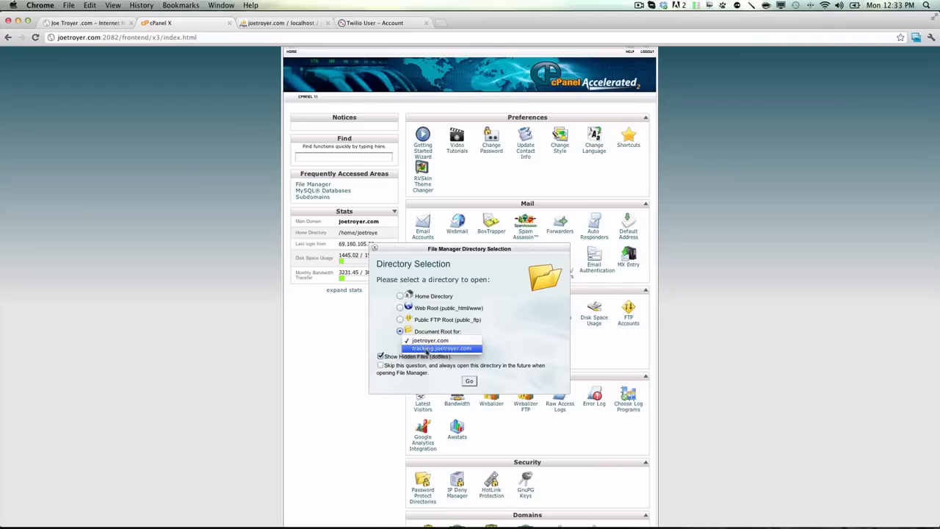
{"action": "left_click", "coordinate": [427, 349]}
{"action": "left_click", "coordinate": [469, 381]}
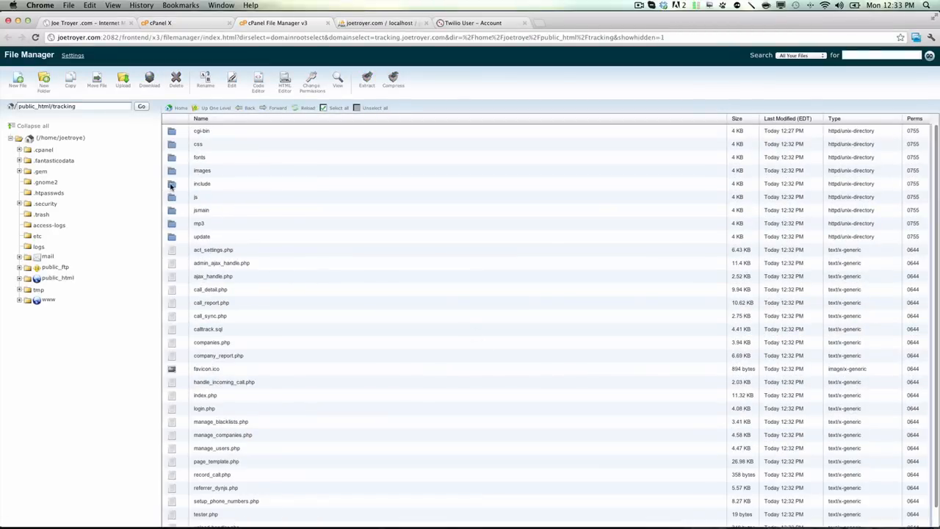
Step: Open config.php-dist from the include folder in the Code Editor with utf-8 encoding
{"action": "double_click", "coordinate": [171, 185]}
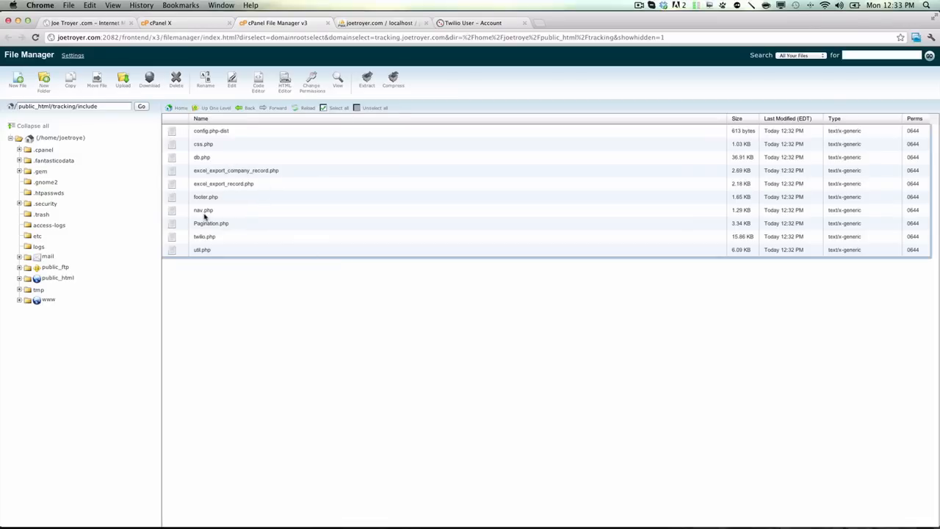
{"action": "left_click", "coordinate": [199, 130]}
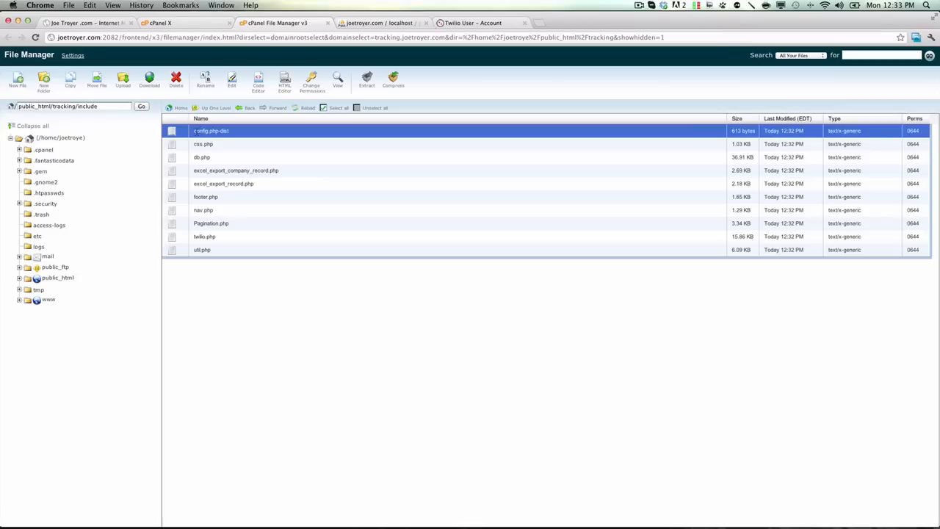
{"action": "right_click", "coordinate": [195, 131]}
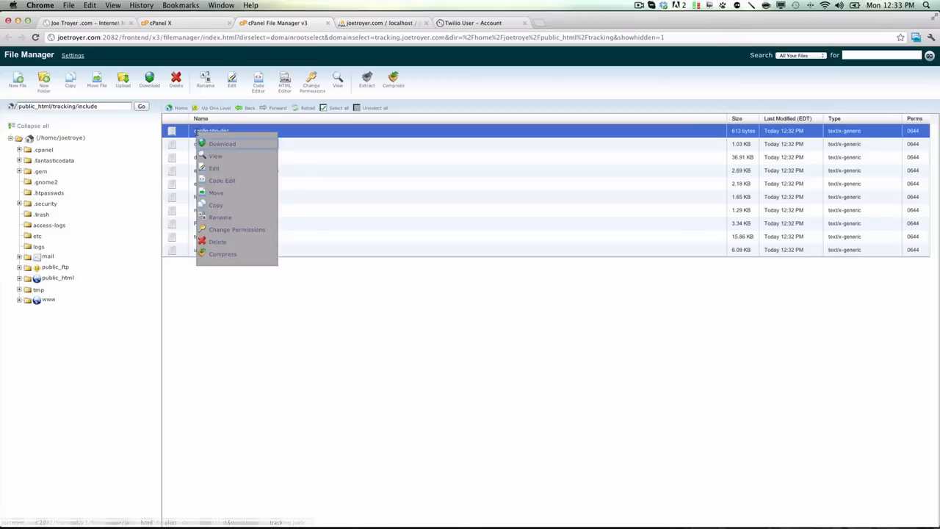
{"action": "left_click", "coordinate": [216, 183]}
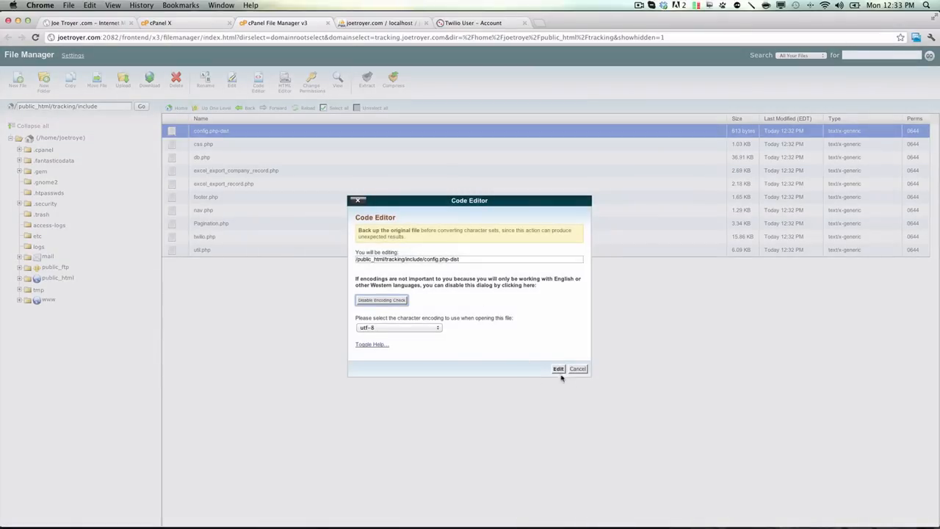
{"action": "left_click", "coordinate": [558, 370]}
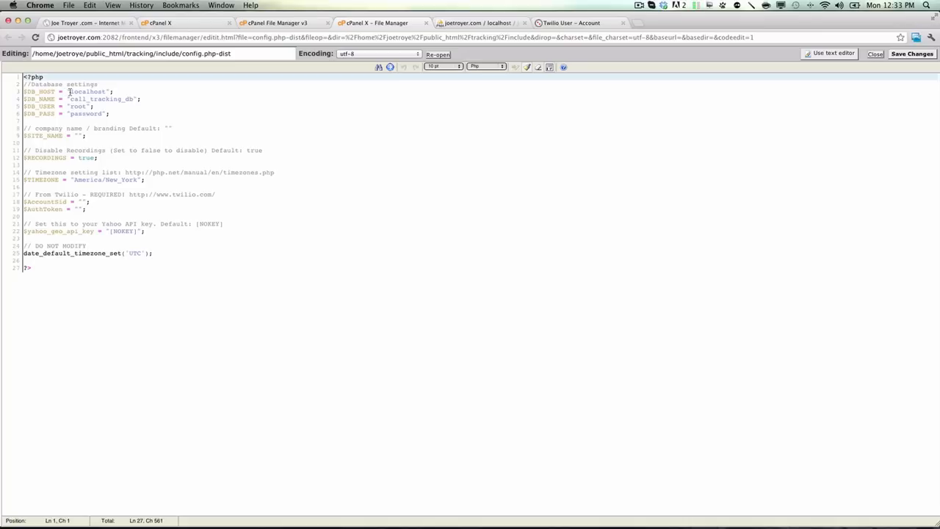
Step: Set $DB_NAME to the full account-prefixed name of the calltrack database, checking it against phpMyAdmin
{"action": "left_click_drag", "start_coordinate": [70, 91], "coordinate": [106, 91]}
{"action": "left_click", "coordinate": [94, 98]}
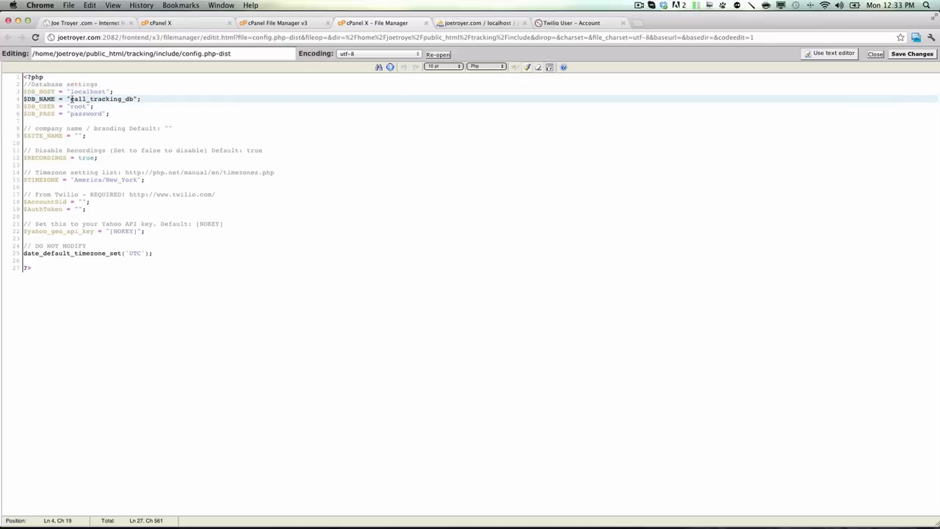
{"action": "left_click_drag", "start_coordinate": [71, 99], "coordinate": [133, 98]}
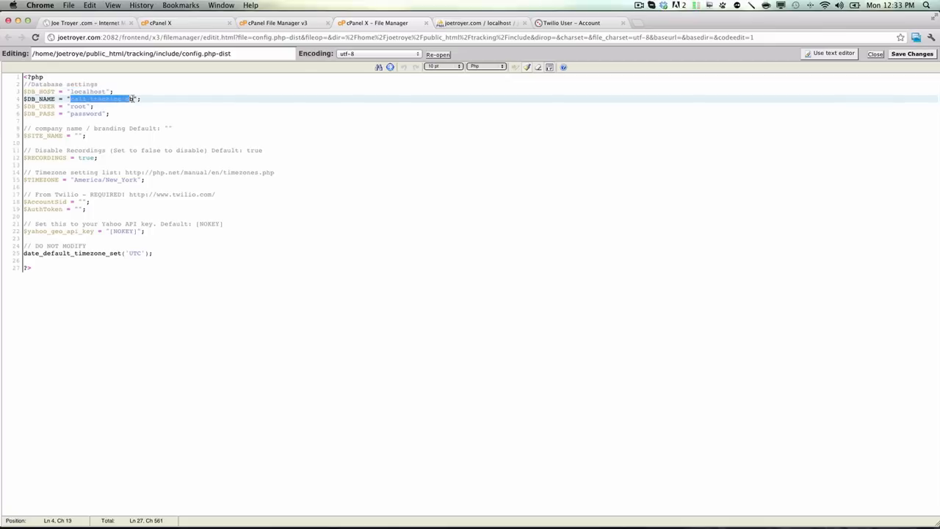
{"action": "type", "text": "joetroye_cal"}
{"action": "left_click", "coordinate": [463, 25]}
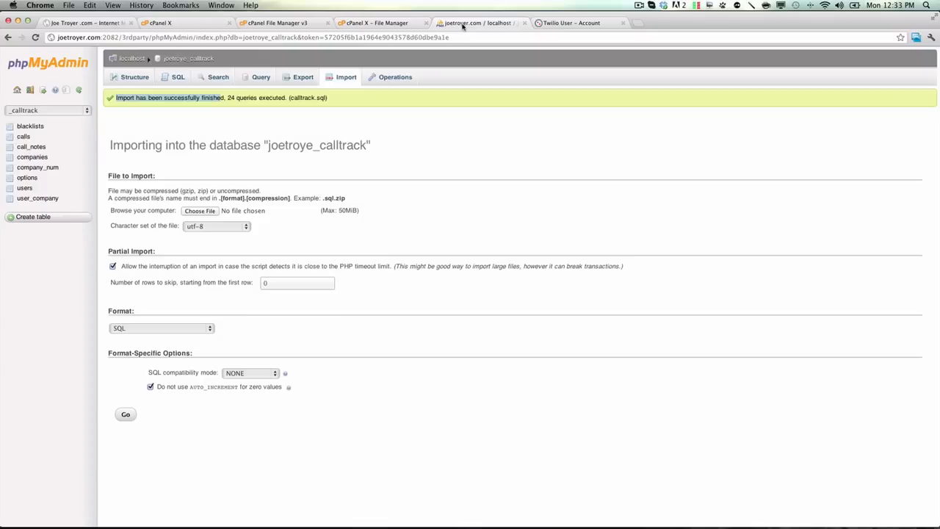
{"action": "left_click", "coordinate": [389, 23]}
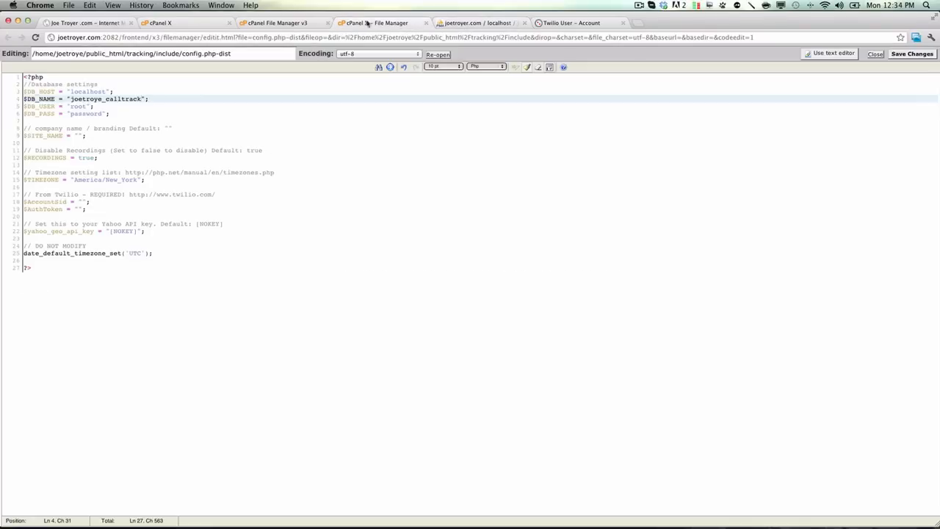
Step: Set $DB_USER to admin in the database settings
{"action": "left_click_drag", "start_coordinate": [87, 107], "coordinate": [72, 107]}
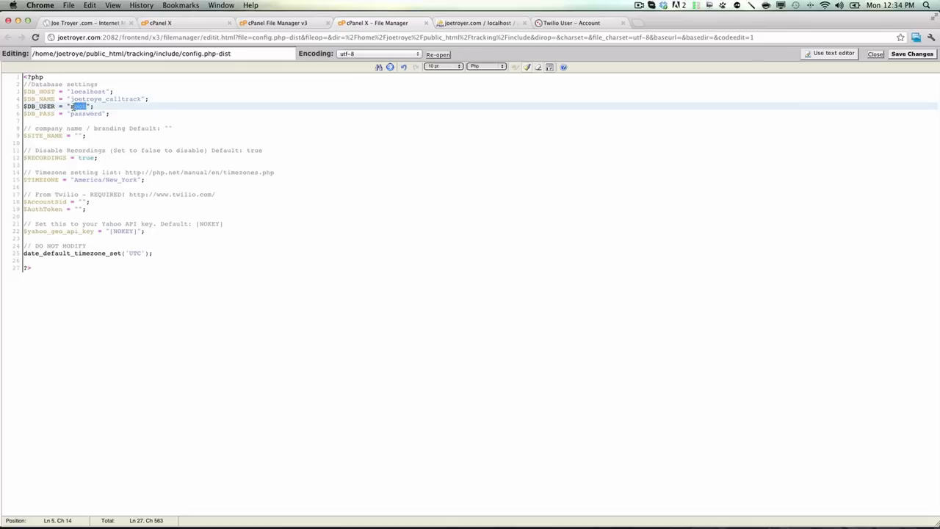
{"action": "type", "text": "admi"}
{"action": "key", "text": "super+z"}
{"action": "type", "text": "adm"}
Step: Replace the placeholder $DB_PASS value with the database password
{"action": "left_click", "coordinate": [102, 114]}
{"action": "key", "text": "BackSpace"}
{"action": "key", "text": "BackSpace"}
{"action": "key", "text": "BackSpace"}
{"action": "key", "text": "BackSpace"}
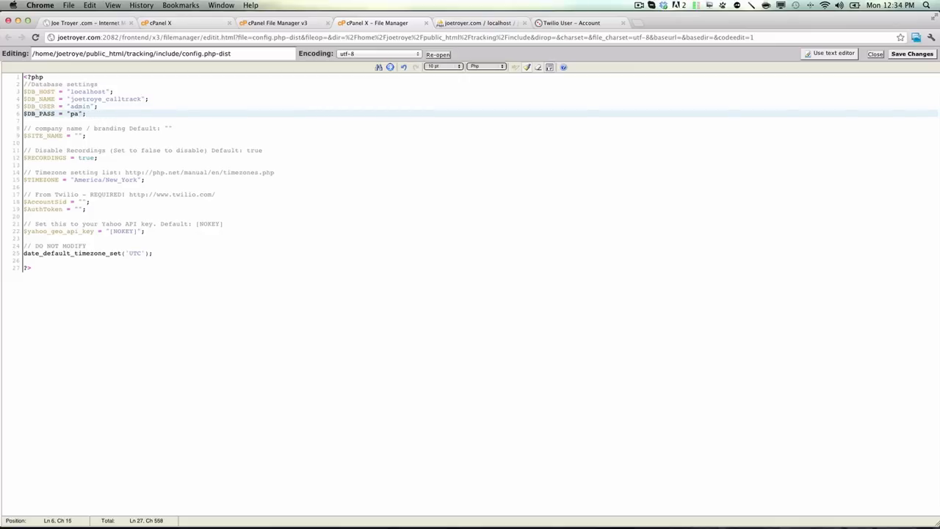
{"action": "type", "text": "test1234"}
Step: Review the site name, call recordings and timezone settings in the configuration file
{"action": "left_click", "coordinate": [78, 136]}
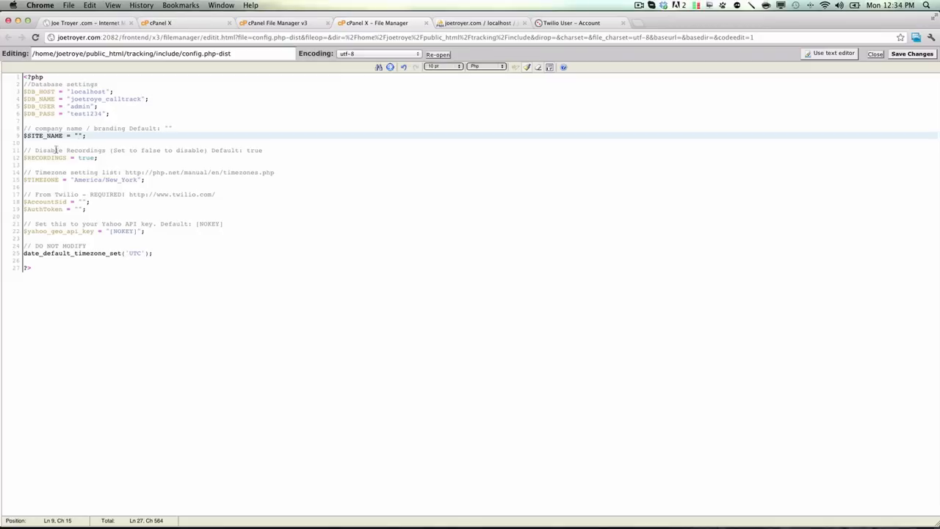
{"action": "left_click_drag", "start_coordinate": [35, 149], "coordinate": [101, 151]}
{"action": "left_click", "coordinate": [123, 158]}
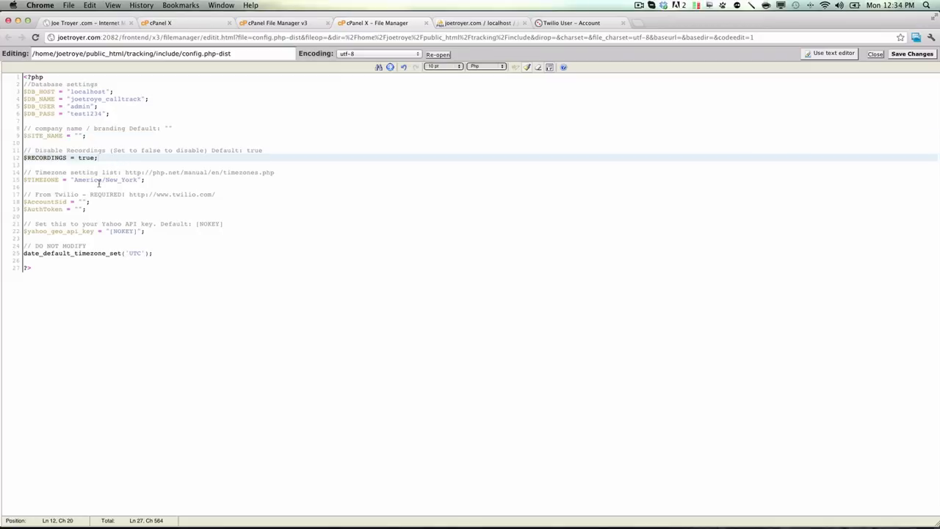
{"action": "left_click", "coordinate": [89, 172]}
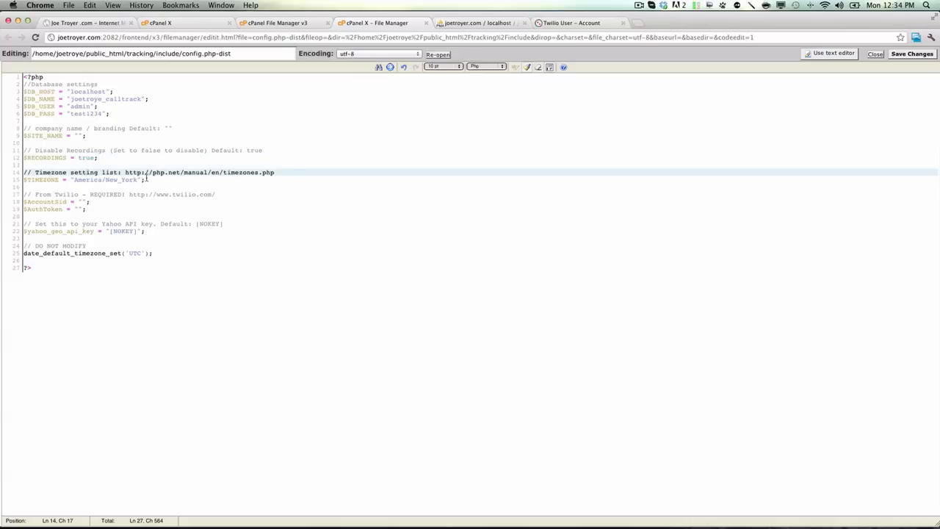
{"action": "triple_click", "coordinate": [34, 172]}
{"action": "left_click", "coordinate": [181, 194]}
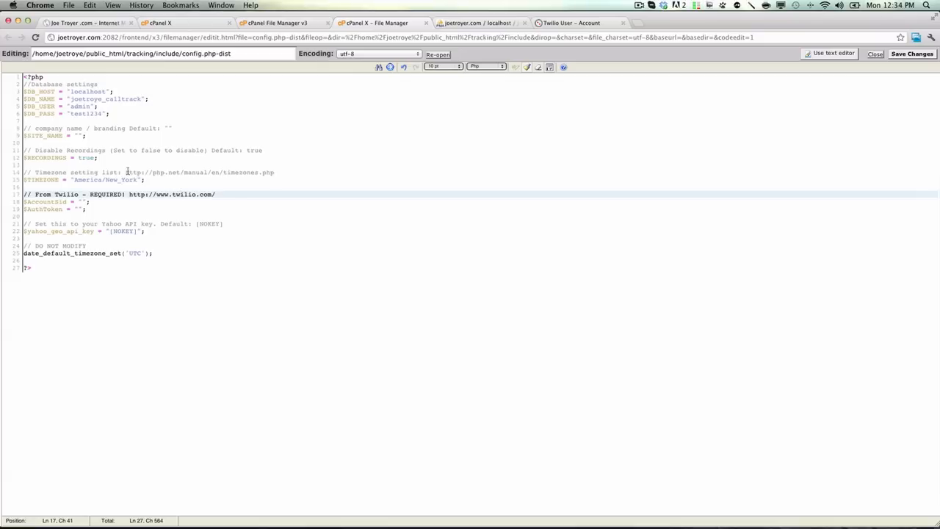
Step: Open the timezone list URL from the configuration comment in a new browser tab and browse the America timezones
{"action": "left_click_drag", "start_coordinate": [124, 172], "coordinate": [274, 172]}
{"action": "key", "text": "super+c"}
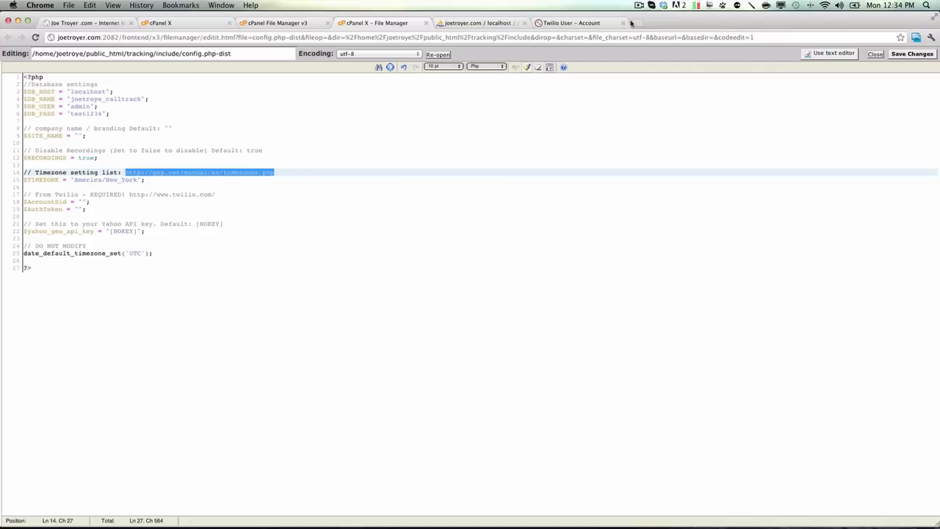
{"action": "left_click", "coordinate": [631, 23]}
{"action": "key", "text": "super+v"}
{"action": "key", "text": "Return"}
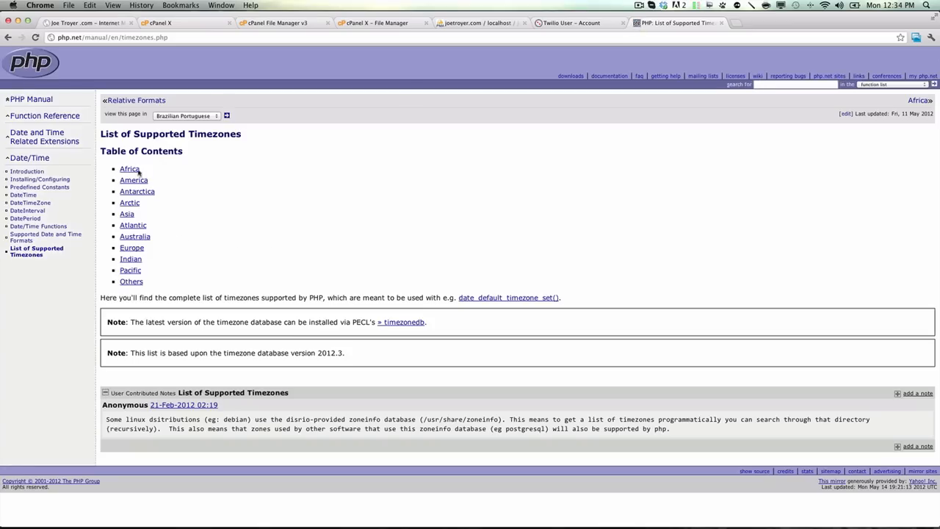
{"action": "left_click", "coordinate": [139, 185]}
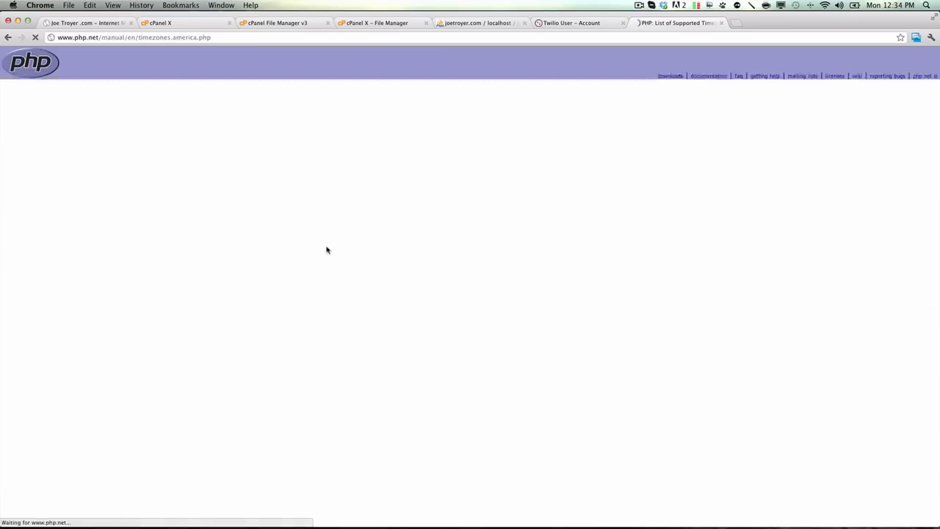
{"action": "scroll", "coordinate": [343, 252], "scroll_direction": "down", "scroll_amount": 5}
{"action": "scroll", "coordinate": [344, 254], "scroll_direction": "down", "scroll_amount": 3}
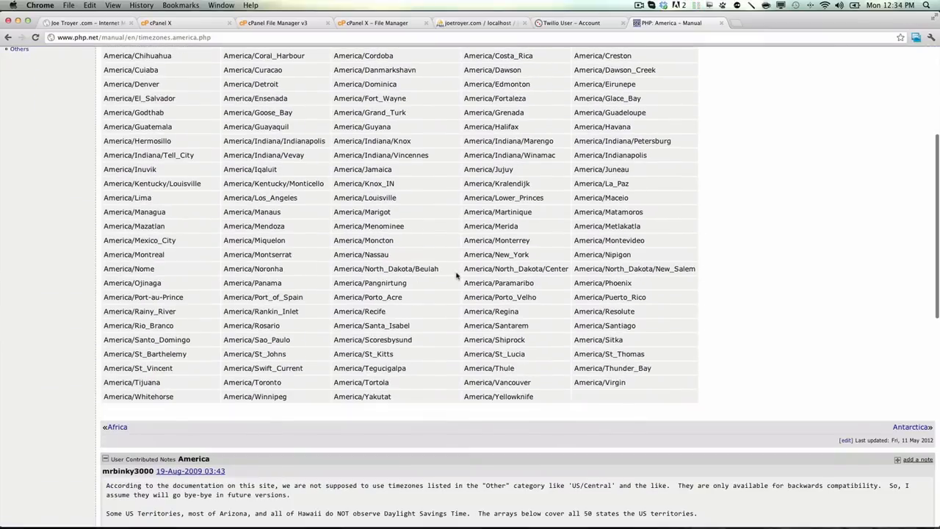
{"action": "scroll", "coordinate": [455, 277], "scroll_direction": "up", "scroll_amount": 10}
{"action": "scroll", "coordinate": [593, 342], "scroll_direction": "down", "scroll_amount": 5}
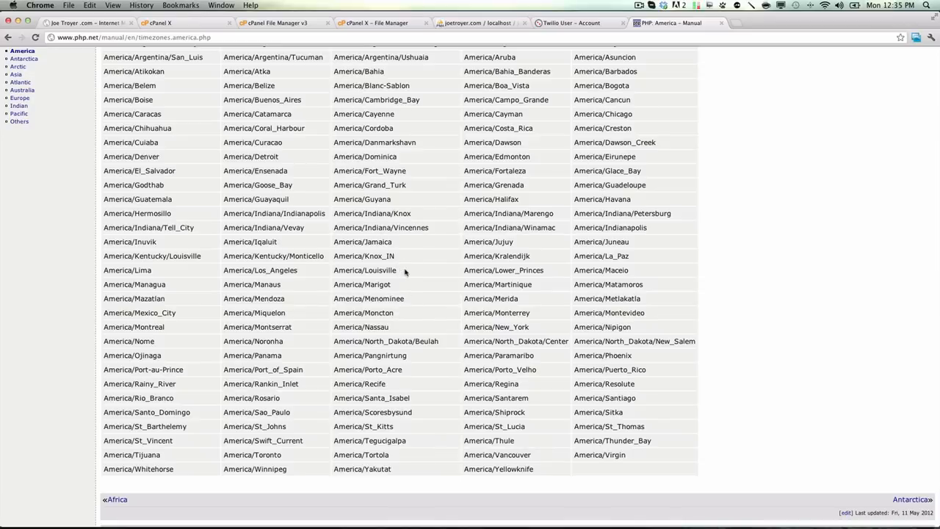
Step: Highlight America/Louisville in the timezone list, then return to the configuration file and examine the $TIMEZONE value
{"action": "left_click_drag", "start_coordinate": [404, 272], "coordinate": [333, 271]}
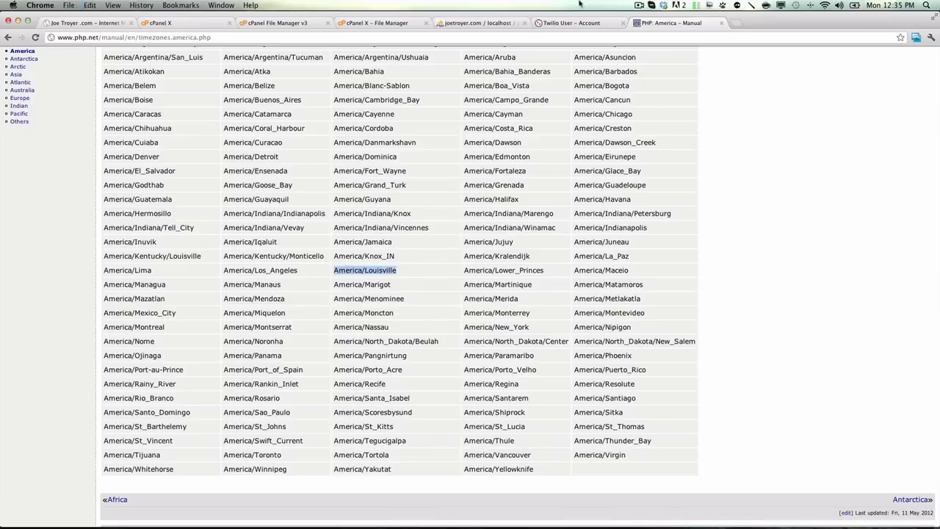
{"action": "left_click", "coordinate": [567, 23]}
{"action": "left_click", "coordinate": [485, 23]}
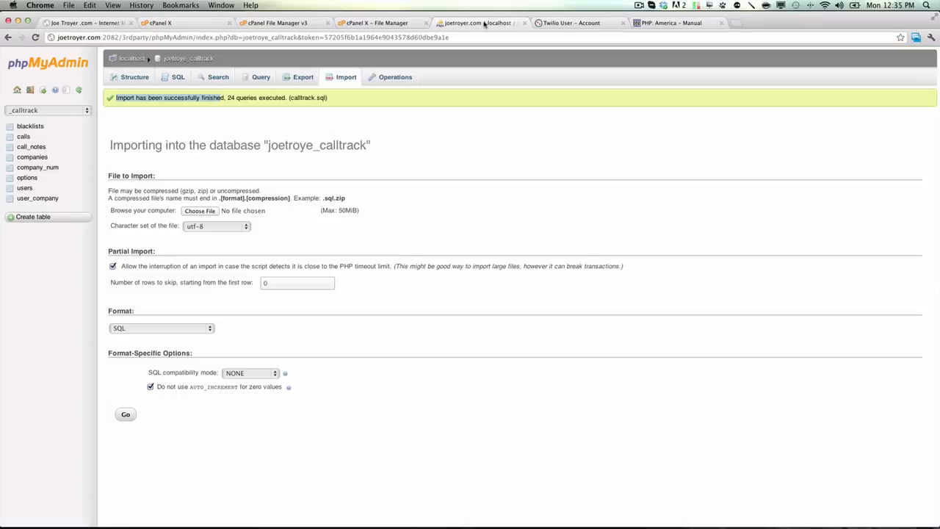
{"action": "left_click", "coordinate": [375, 23]}
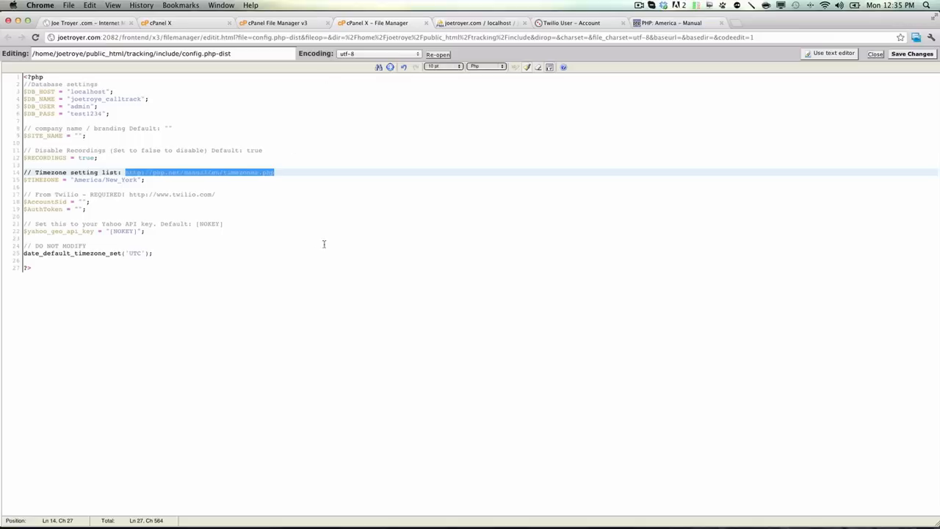
{"action": "left_click_drag", "start_coordinate": [74, 179], "coordinate": [138, 177]}
{"action": "left_click", "coordinate": [182, 209]}
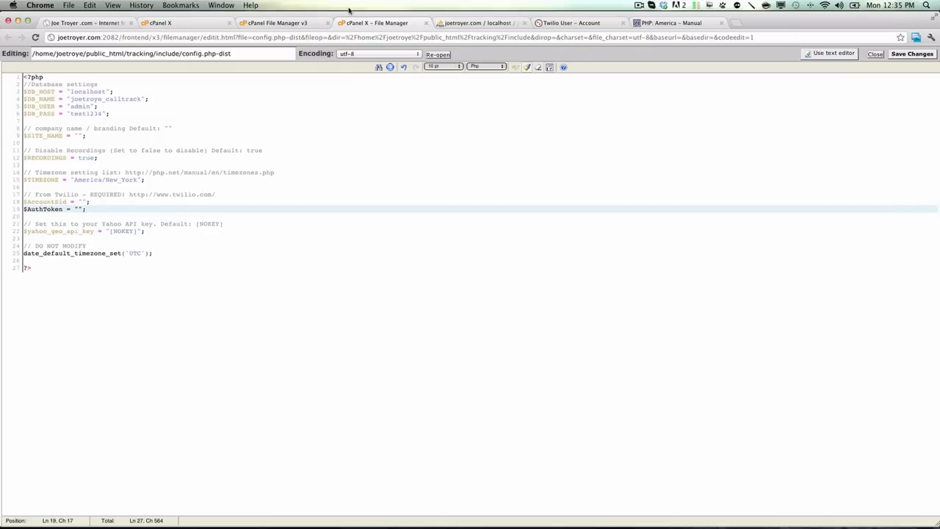
Step: Copy the Account SID from the Twilio dashboard into the $AccountSid value of the configuration file
{"action": "left_click", "coordinate": [560, 23]}
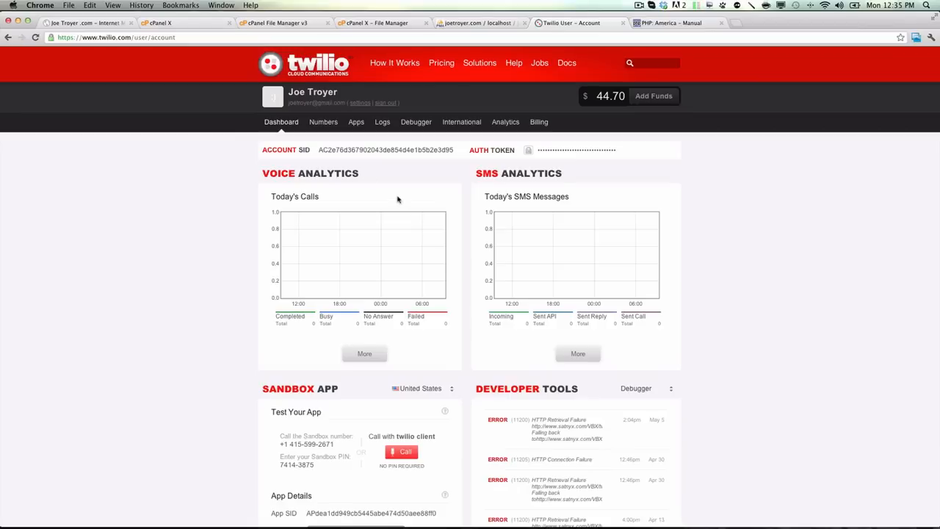
{"action": "left_click_drag", "start_coordinate": [456, 152], "coordinate": [321, 150]}
{"action": "key", "text": "super+c"}
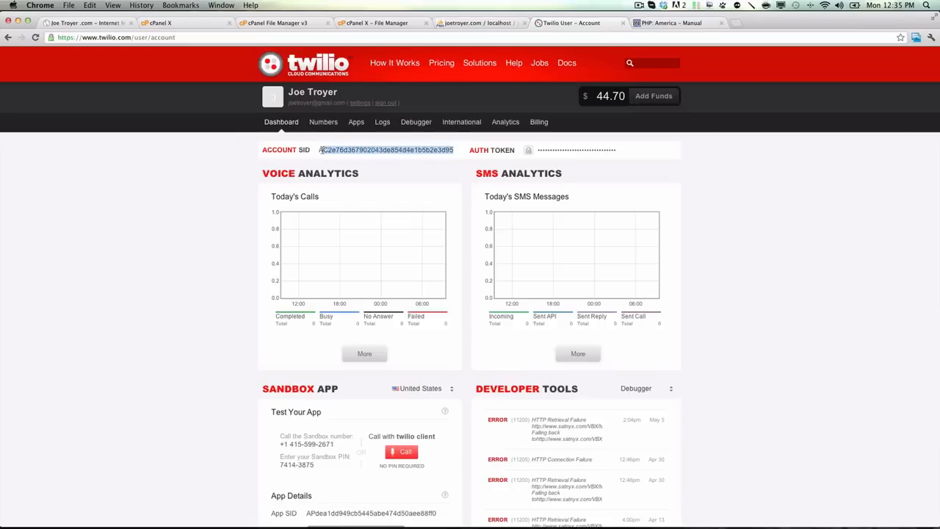
{"action": "left_click", "coordinate": [371, 23]}
{"action": "left_click", "coordinate": [84, 202]}
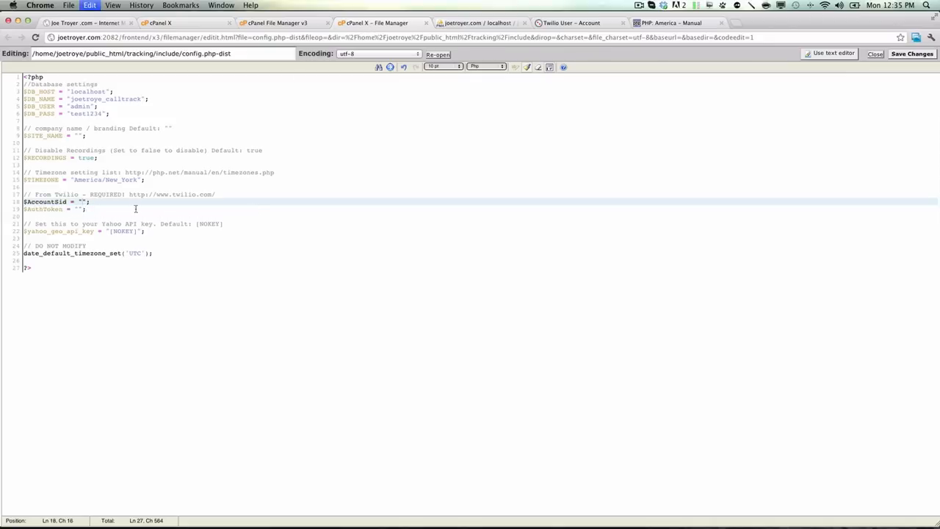
{"action": "key", "text": "super+v"}
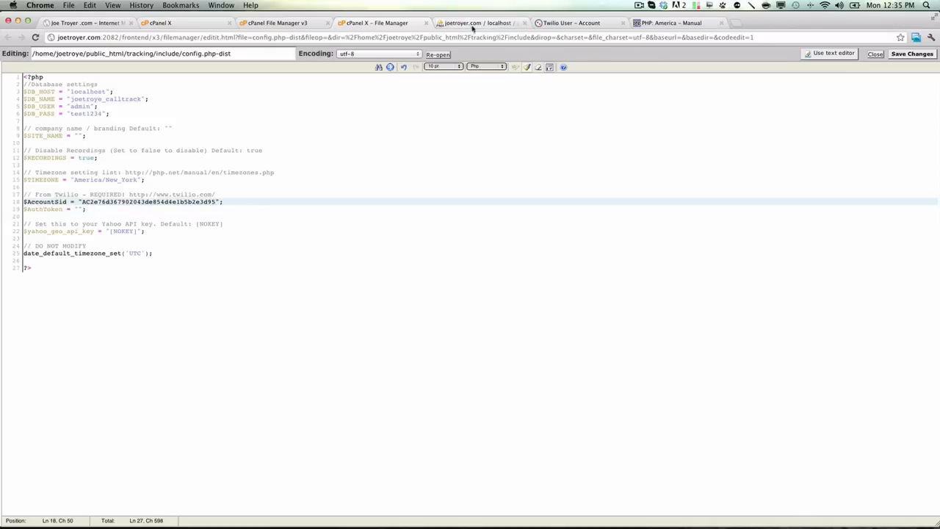
Step: Reveal and copy the Auth Token from the Twilio dashboard, hide it again, and paste it into the $AuthToken value of the configuration file
{"action": "left_click", "coordinate": [580, 23]}
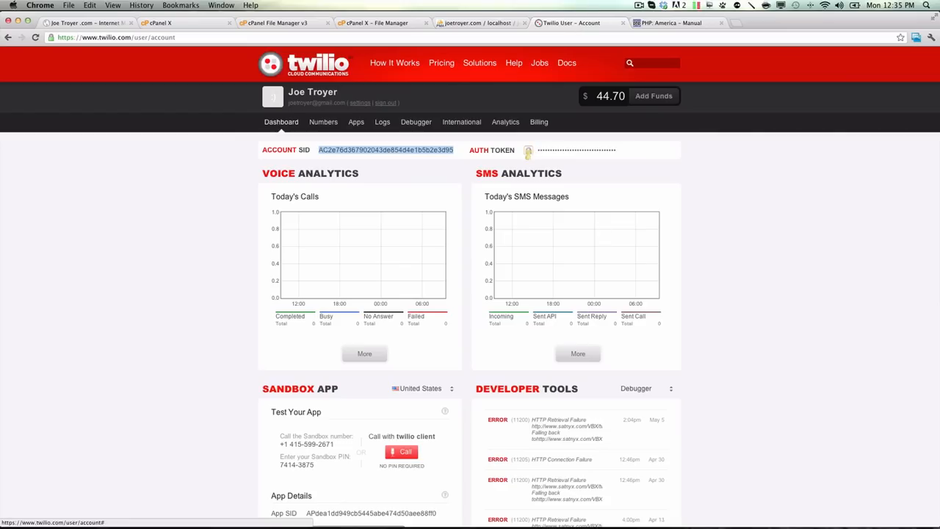
{"action": "left_click", "coordinate": [528, 150]}
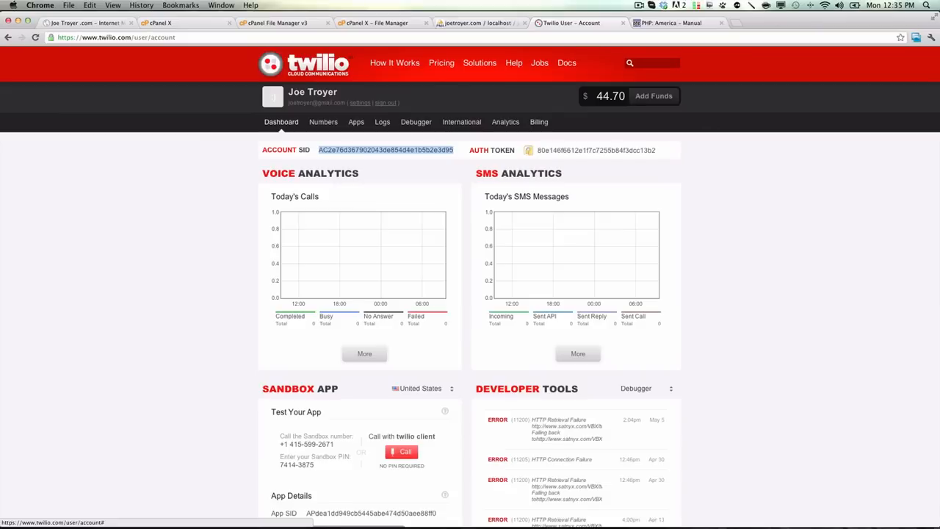
{"action": "left_click_drag", "start_coordinate": [661, 152], "coordinate": [536, 152]}
{"action": "key", "text": "super+c"}
{"action": "left_click", "coordinate": [528, 150]}
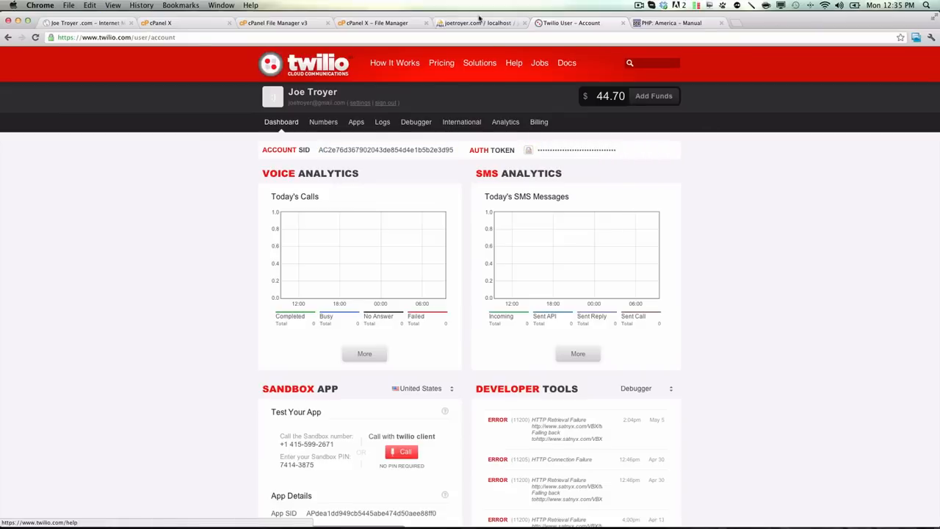
{"action": "left_click", "coordinate": [400, 24]}
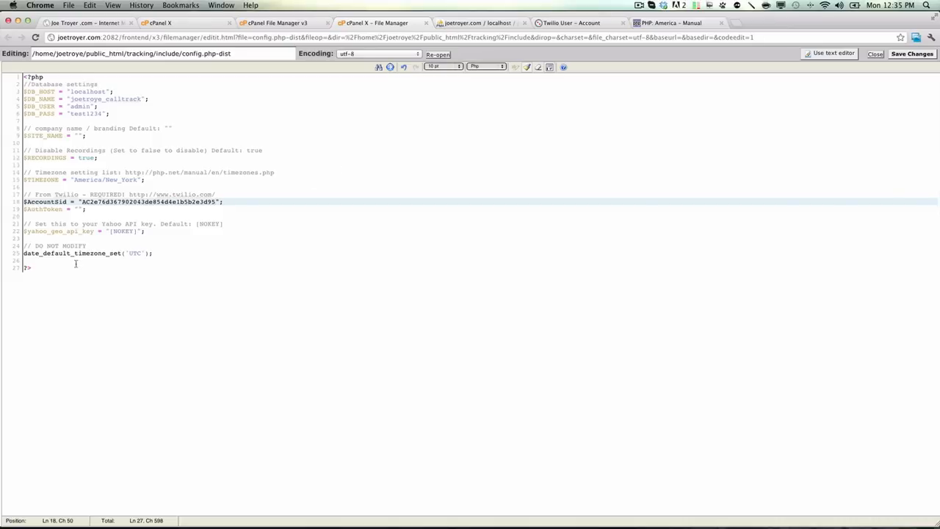
{"action": "left_click", "coordinate": [78, 209]}
{"action": "key", "text": "super+v"}
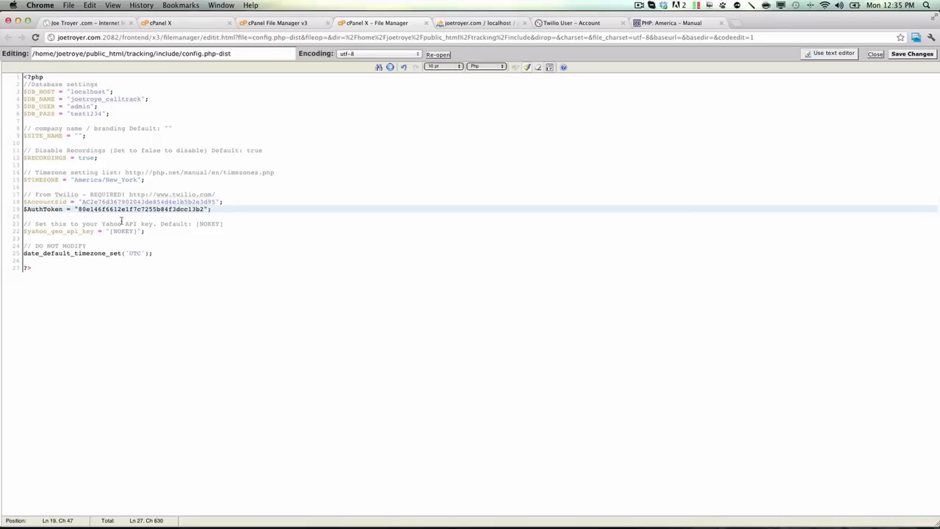
Step: Review the Yahoo API key and date_default_timezone_set lines, and save the changes to the configuration file
{"action": "left_click", "coordinate": [168, 231]}
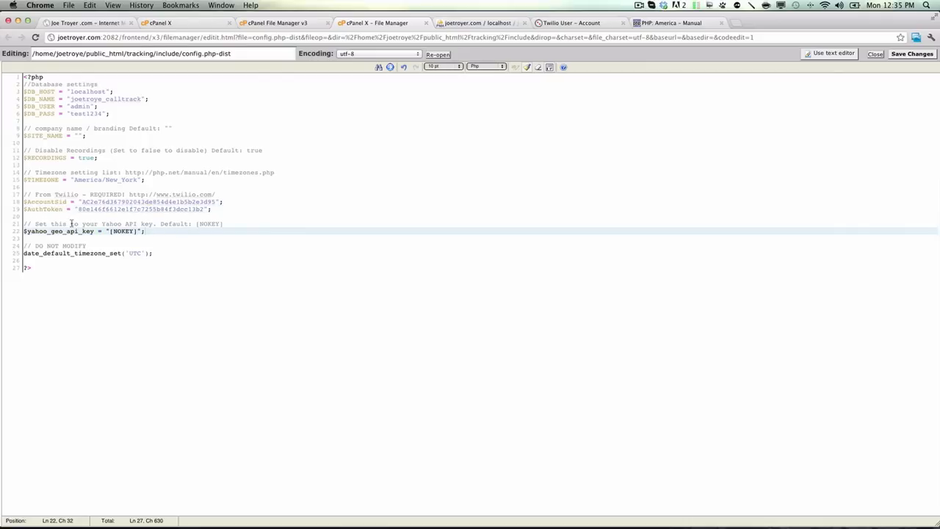
{"action": "left_click_drag", "start_coordinate": [34, 225], "coordinate": [150, 225]}
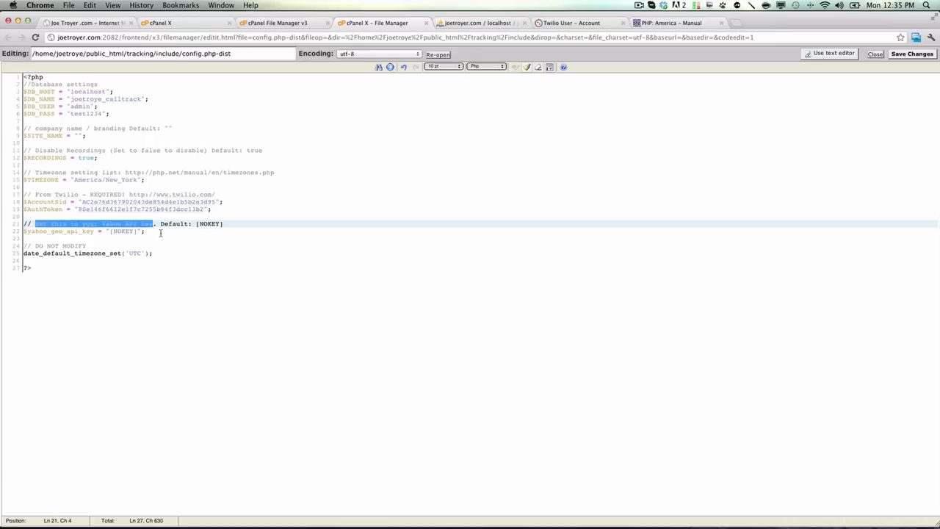
{"action": "left_click_drag", "start_coordinate": [160, 233], "coordinate": [14, 228]}
{"action": "left_click", "coordinate": [75, 253]}
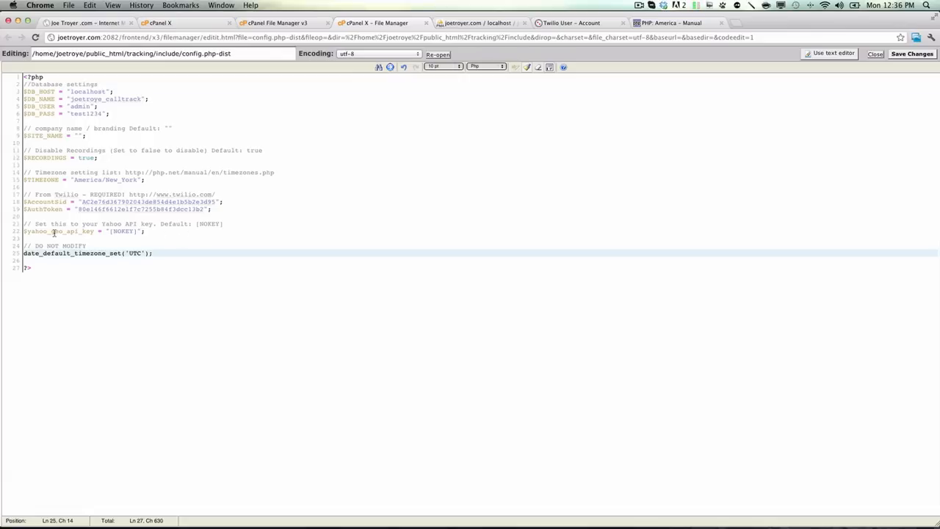
{"action": "left_click", "coordinate": [911, 56]}
{"action": "left_click", "coordinate": [911, 55]}
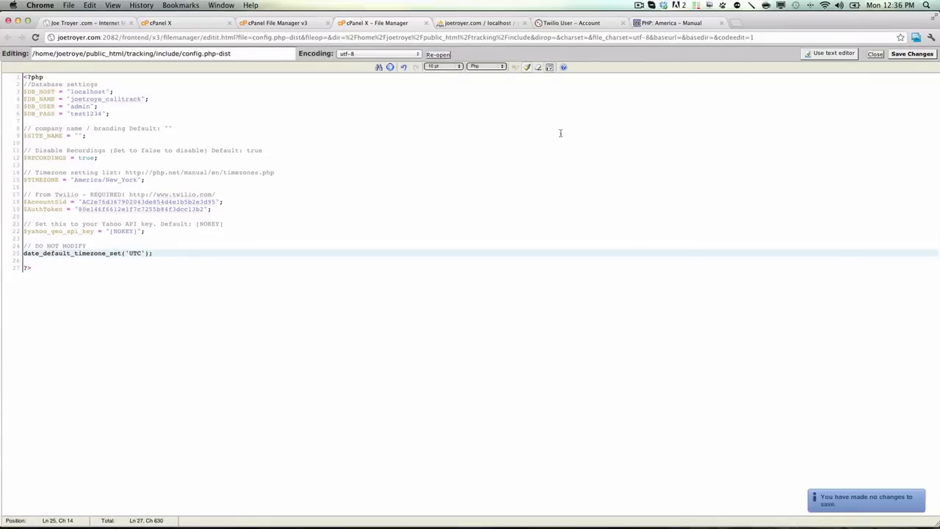
Step: Reload the include folder listing in the file manager and rename config.php-dist to config.php
{"action": "left_click", "coordinate": [288, 23]}
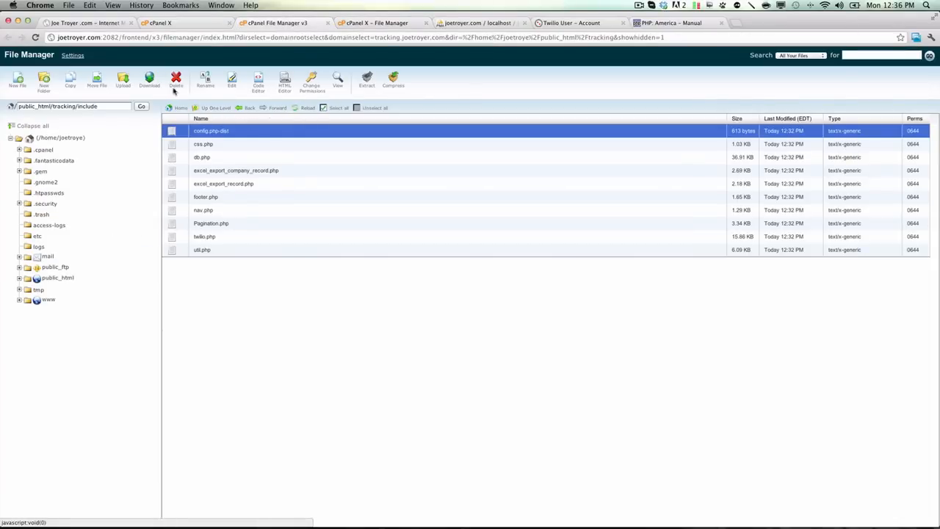
{"action": "left_click", "coordinate": [302, 108]}
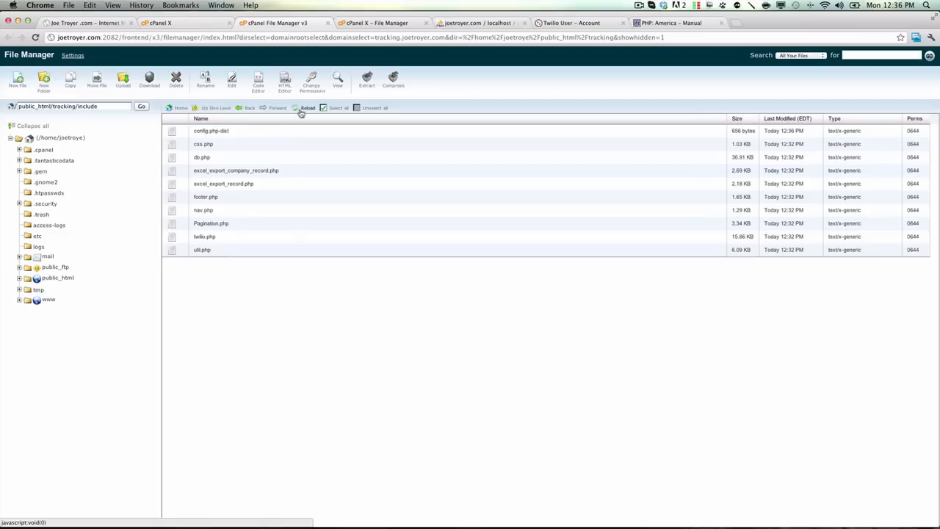
{"action": "right_click", "coordinate": [230, 132]}
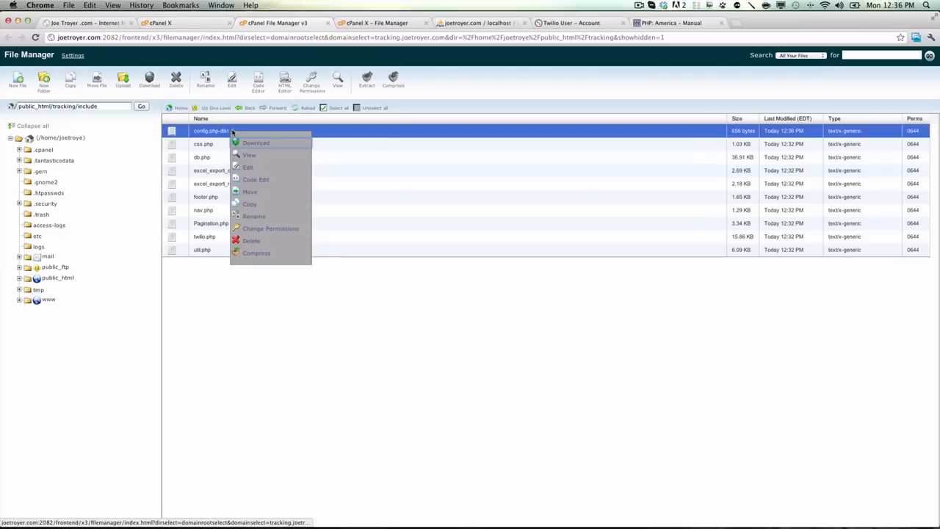
{"action": "left_click", "coordinate": [257, 216]}
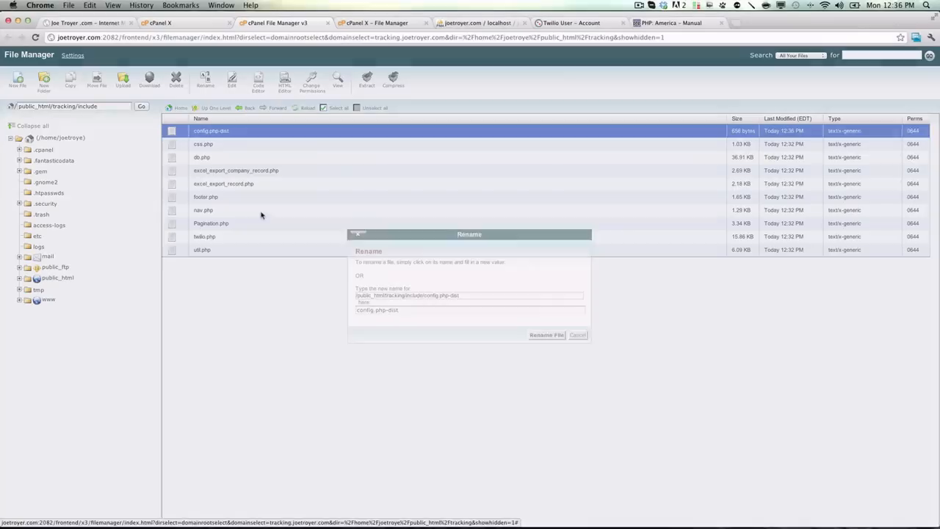
{"action": "left_click_drag", "start_coordinate": [386, 310], "coordinate": [426, 309]}
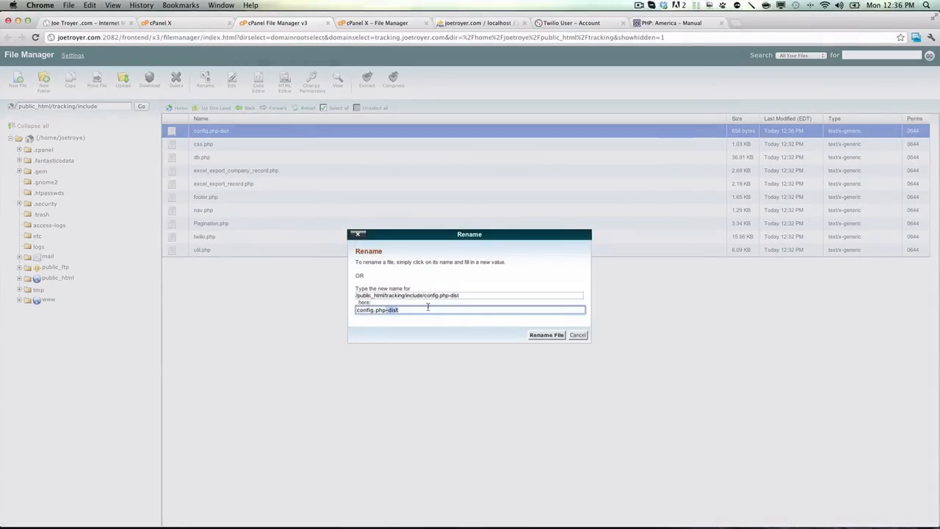
{"action": "key", "text": "BackSpace"}
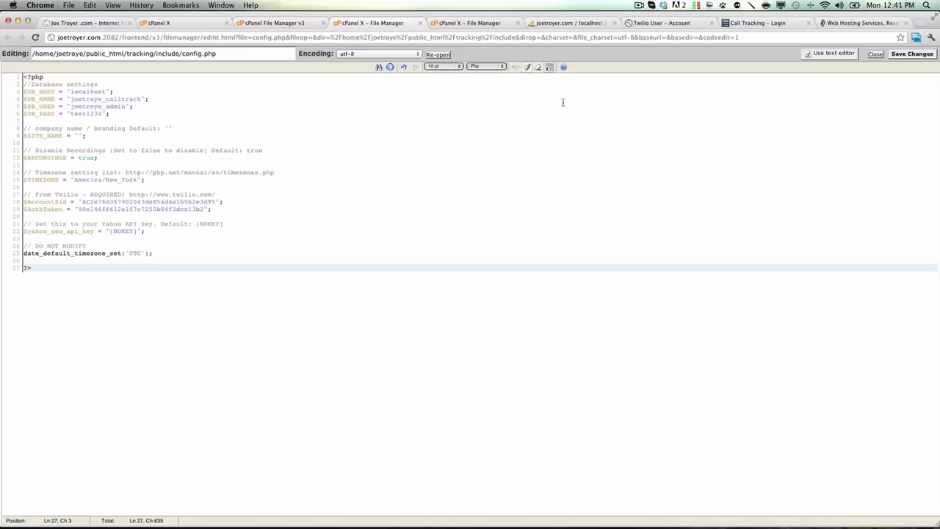